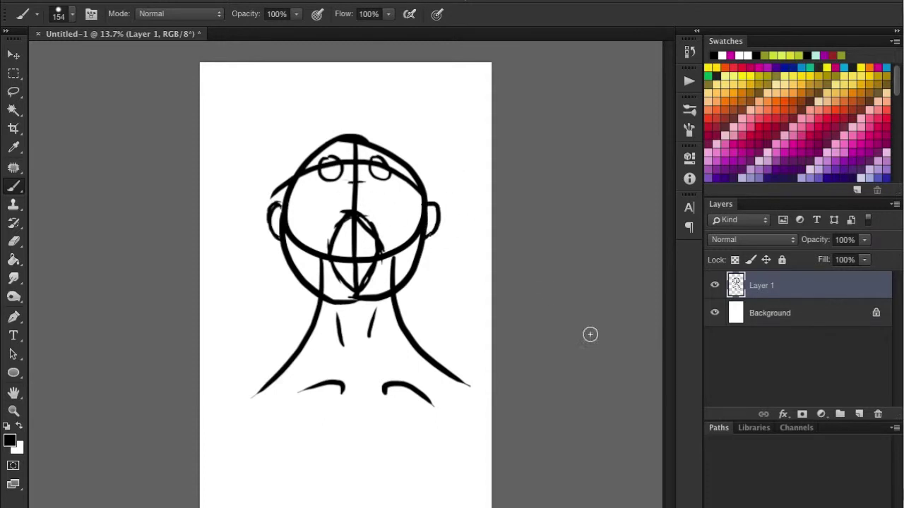
Step: Ink the head outline, left-eye eyelids and nostril marks in black over the sketch
drag(320, 183, 415, 176)
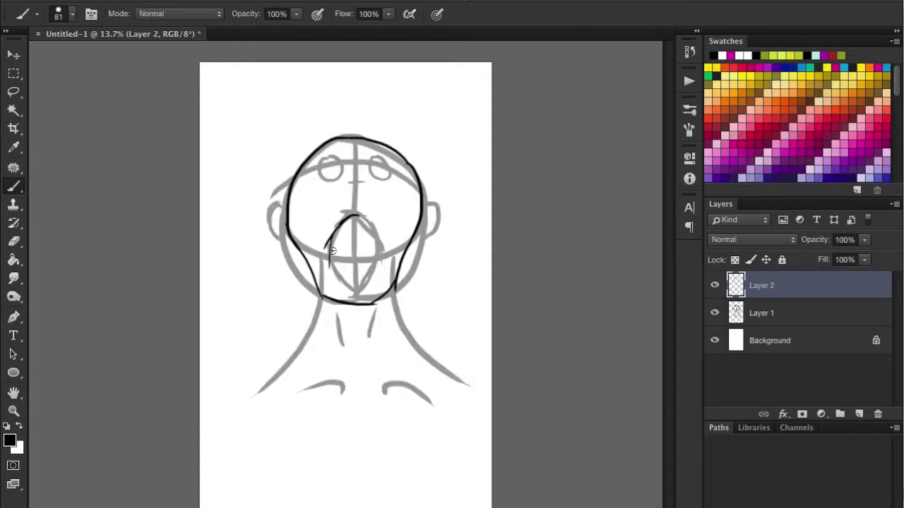
scroll(360, 175, up, 3)
drag(311, 163, 360, 160)
drag(300, 185, 380, 164)
scroll(339, 156, up, 3)
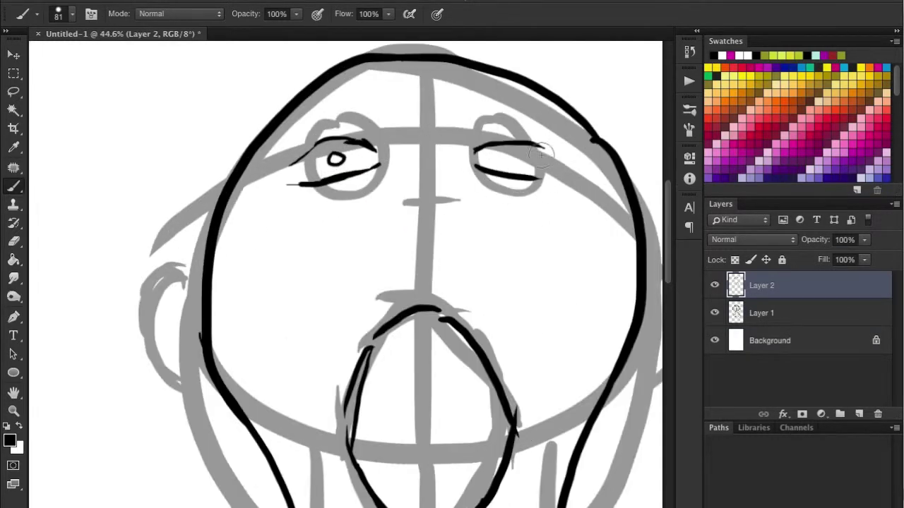
scroll(454, 221, down, 2)
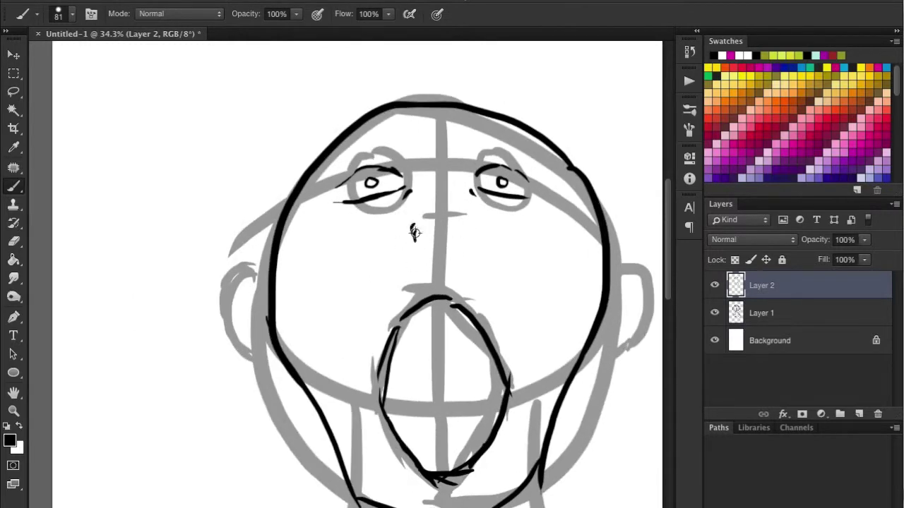
drag(424, 231, 442, 235)
scroll(433, 233, up, 2)
scroll(433, 232, down, 4)
Step: Outline the left ear and both sides of the neck in black
mouse_move(323, 254)
mouse_down()
mouse_move(320, 278)
mouse_move(273, 346)
mouse_up()
scroll(523, 290, down, 2)
drag(393, 295, 452, 344)
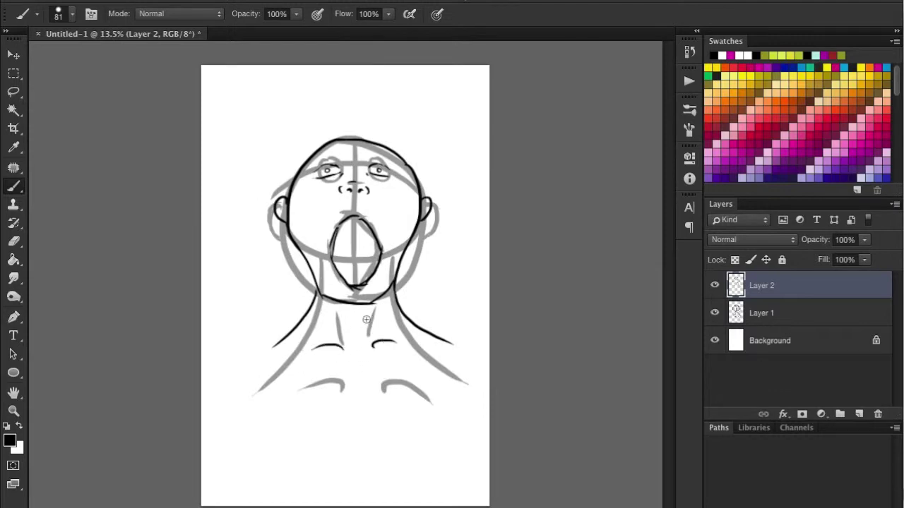
scroll(342, 252, up, 5)
scroll(389, 316, down, 3)
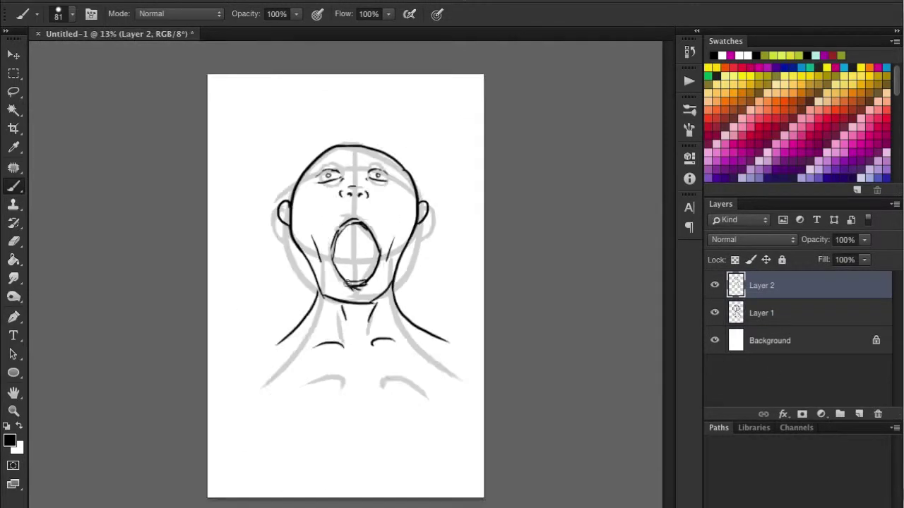
scroll(353, 212, up, 1)
Step: Add eye wrinkles, right eyelid strokes and the left eyebrow, and hide the grey sketch layer
drag(273, 169, 286, 175)
drag(428, 187, 440, 200)
scroll(383, 210, up, 2)
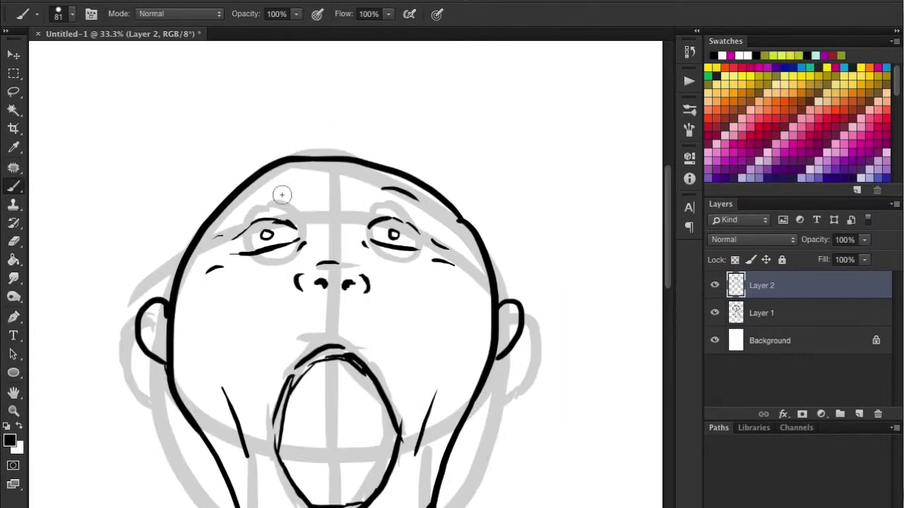
drag(282, 194, 241, 206)
scroll(298, 306, up, 1)
click(714, 312)
drag(392, 205, 448, 198)
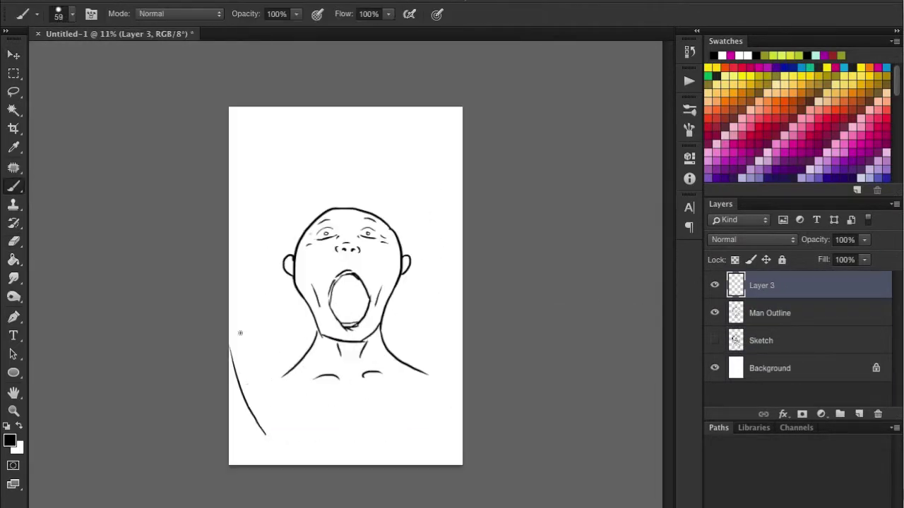
Step: Undo the stray neck stroke and sketch tentacle arcs down the left and over the head
key(ctrl+z)
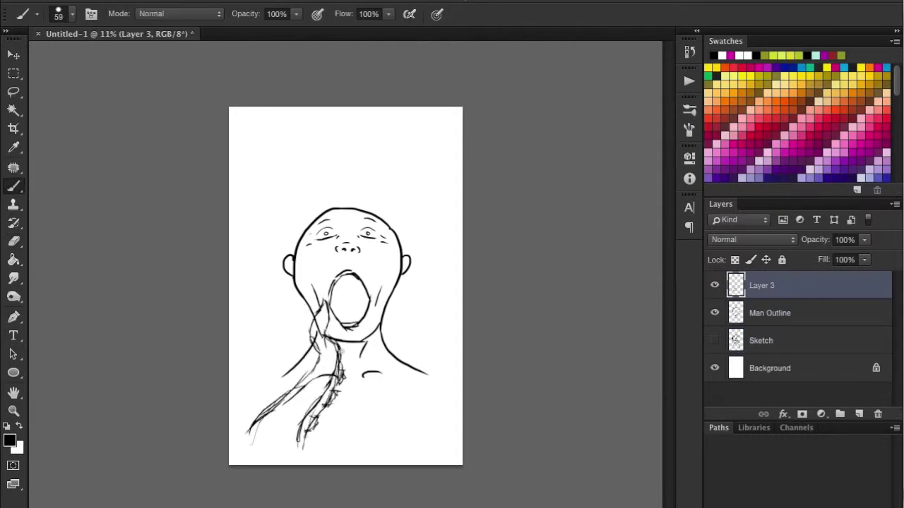
scroll(348, 325, up, 5)
scroll(348, 324, down, 3)
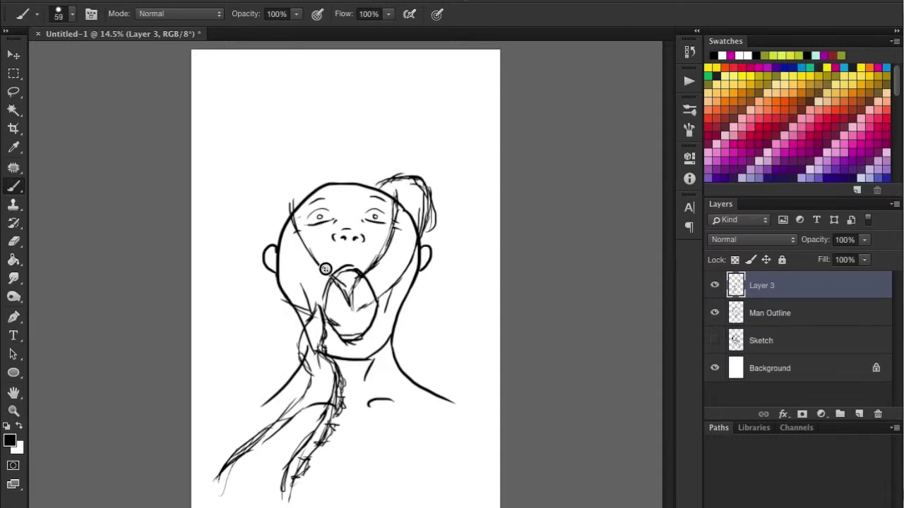
drag(272, 140, 282, 300)
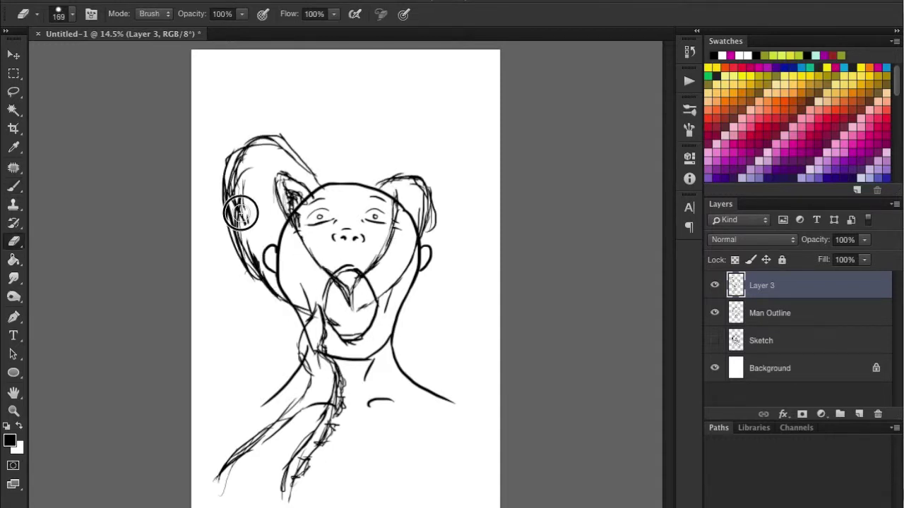
drag(233, 152, 343, 180)
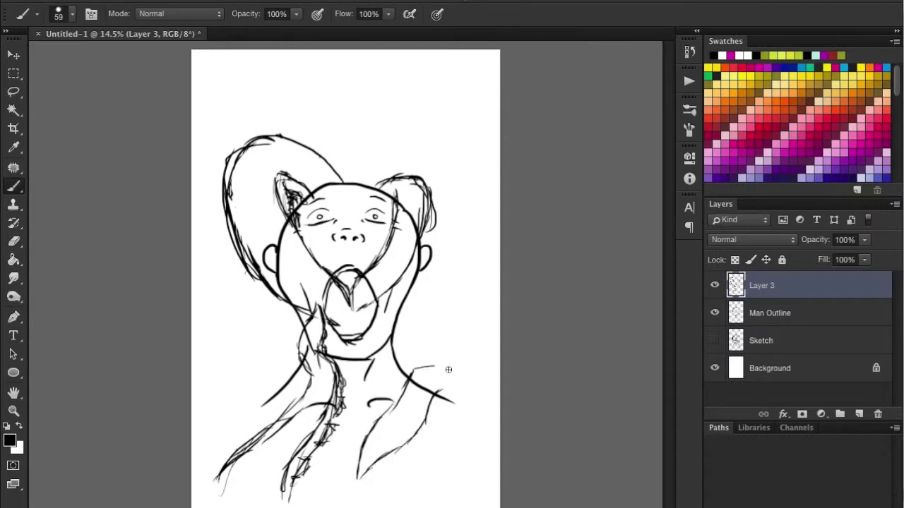
Step: Sketch tentacles over the right shoulder and down from the left shoulder, then add Layer 4
key(alt+bracketleft)
drag(418, 373, 474, 409)
drag(262, 407, 196, 487)
key(alt+bracketright)
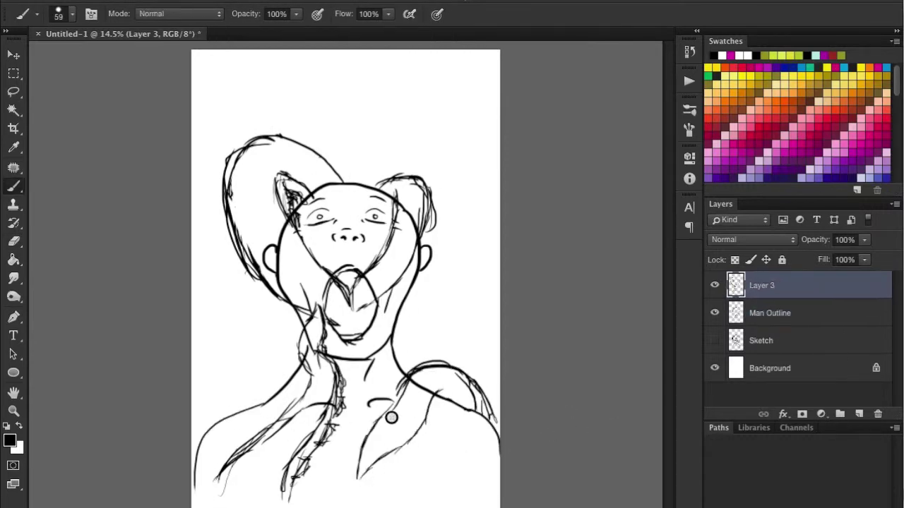
scroll(379, 465, up, 3)
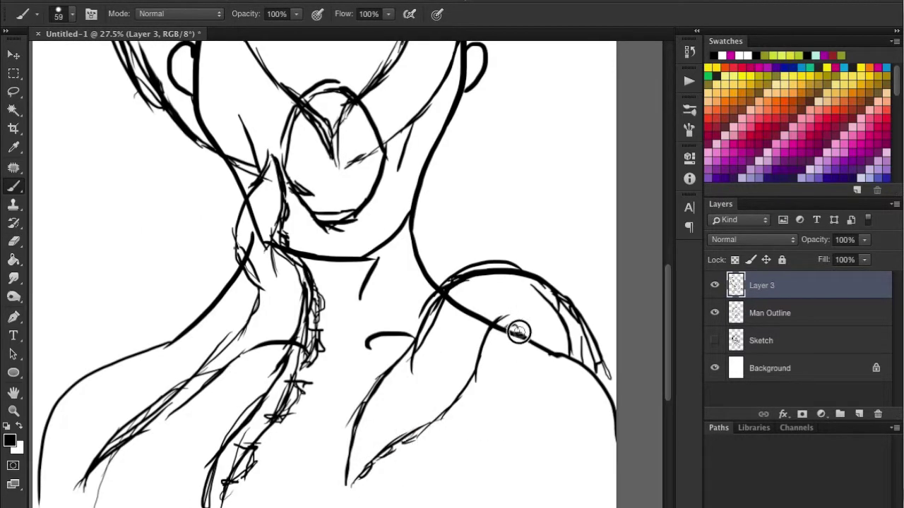
scroll(506, 329, down, 2)
key(ctrl+shift+alt+n)
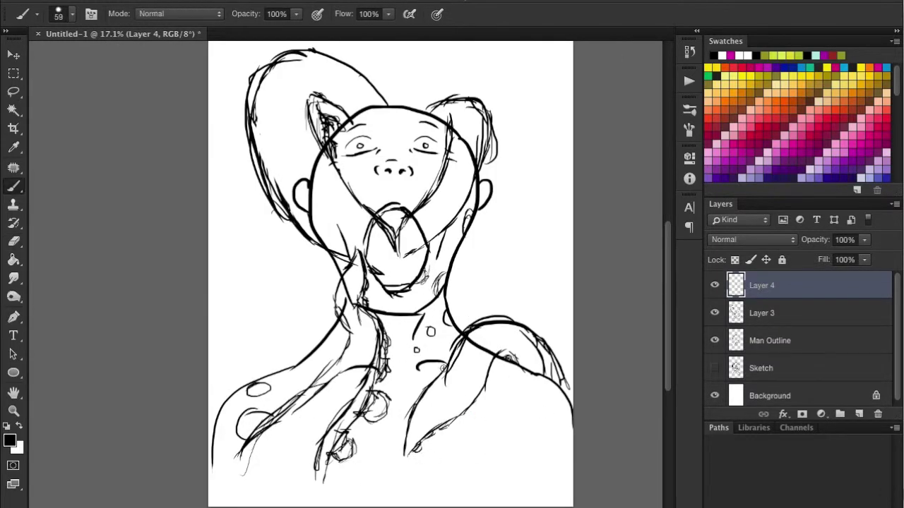
Step: Rename Layer 3 to Tentacles and add a new layer named 'That one tentacle arm'
double_click(762, 313)
text(Tentacles)
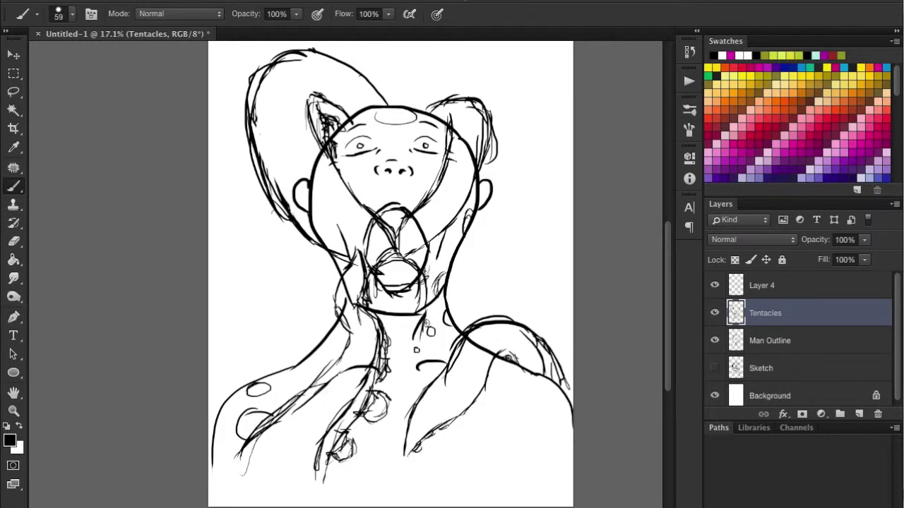
key(ctrl+shift+alt+n)
double_click(762, 313)
text(That one tentacle arm)
key(Return)
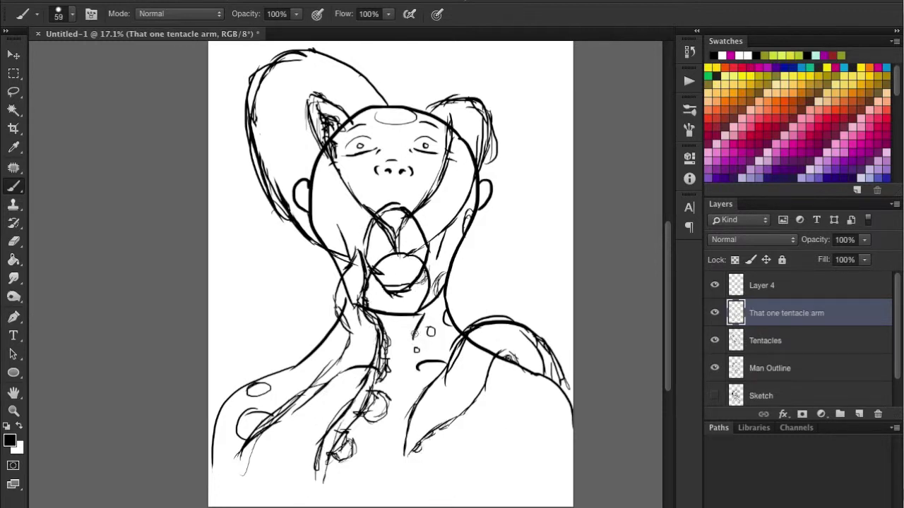
Step: With Layer 4 and Tentacles hidden, brush the long tentacle arm reaching into the mouth
click(715, 286)
right_click(382, 306)
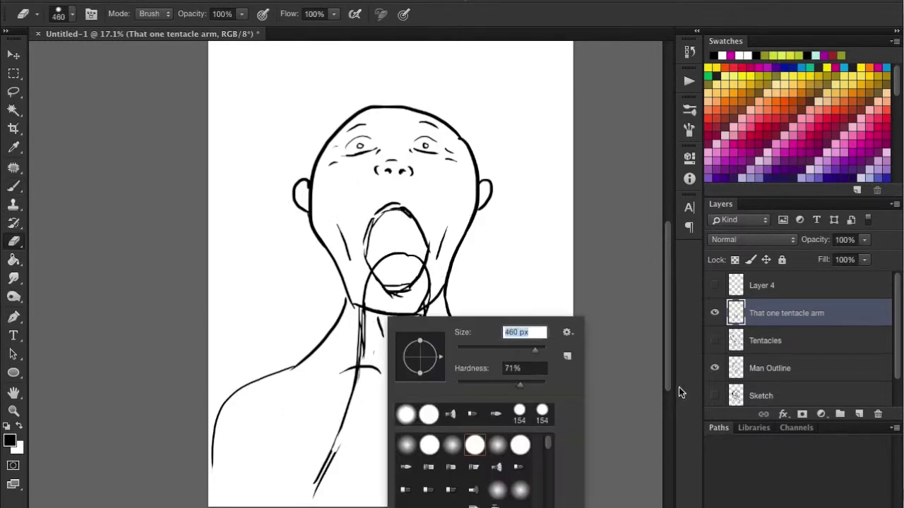
click(714, 340)
drag(417, 260, 409, 259)
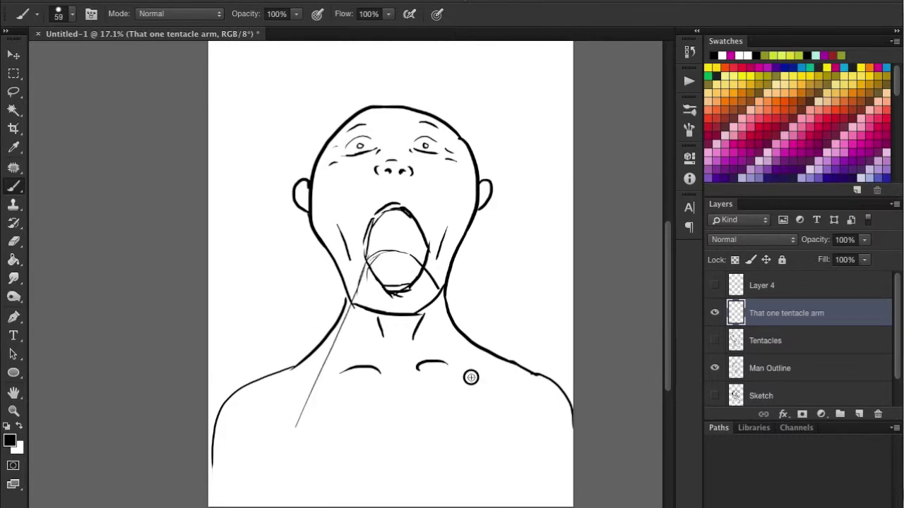
drag(471, 377, 448, 332)
click(715, 341)
click(765, 340)
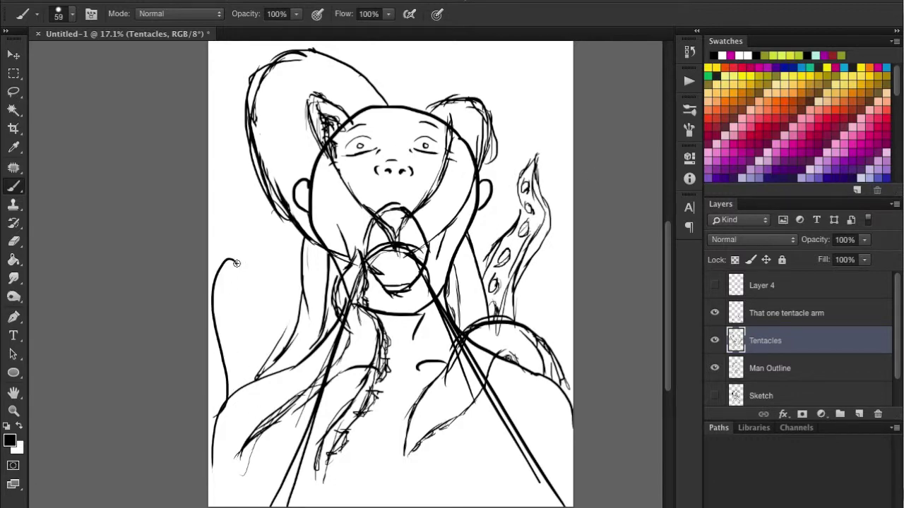
Step: Redraw the left-edge tentacle hook, erase stray lines, and add a suckered tentacle on the left
key(ctrl+z)
drag(240, 249, 250, 365)
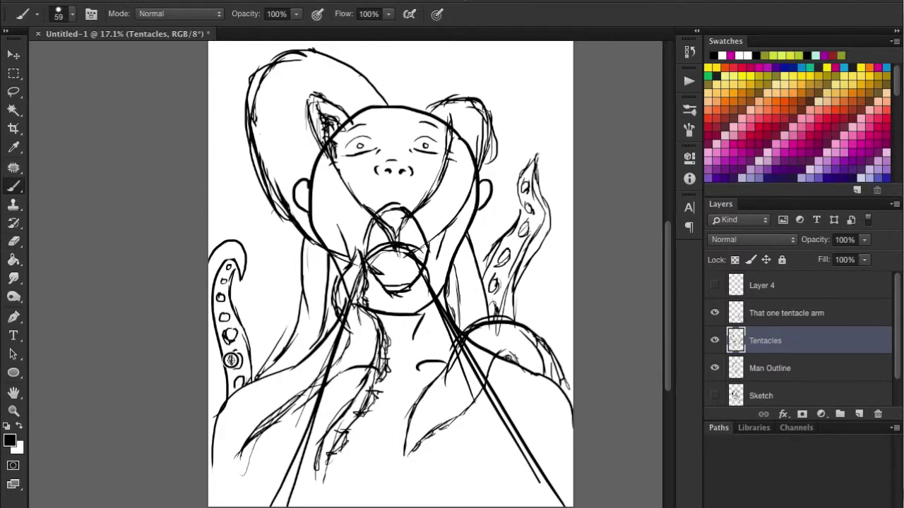
scroll(279, 226, down, 3)
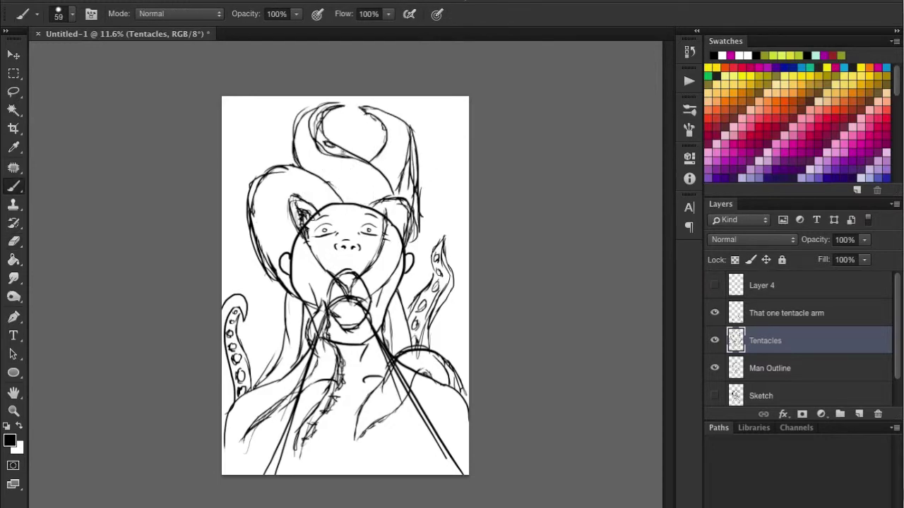
key(e)
mouse_move(424, 191)
mouse_down()
mouse_move(447, 209)
mouse_move(379, 266)
mouse_up()
scroll(442, 220, up, 4)
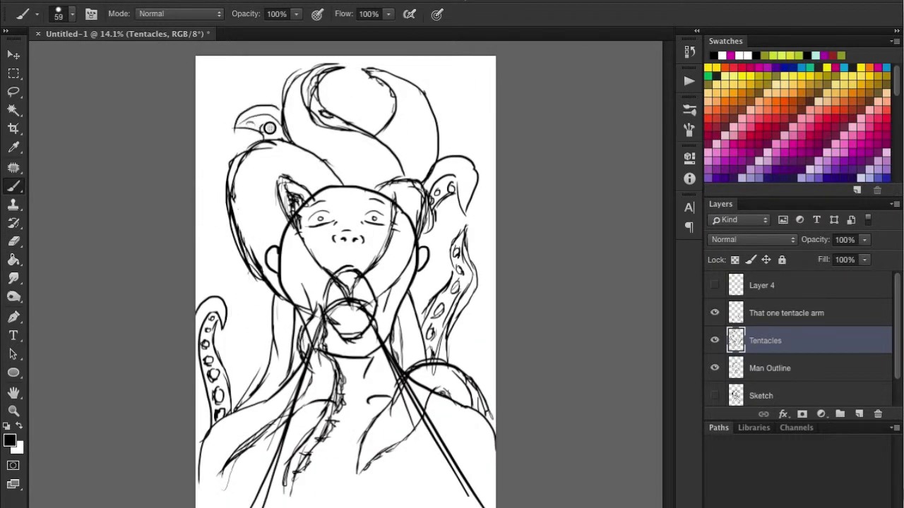
mouse_move(210, 223)
mouse_down()
mouse_move(258, 286)
mouse_move(248, 396)
mouse_up()
scroll(233, 233, up, 3)
scroll(308, 306, down, 2)
Step: Save the drawing as 'Tentacles and the Man'
key(ctrl+0)
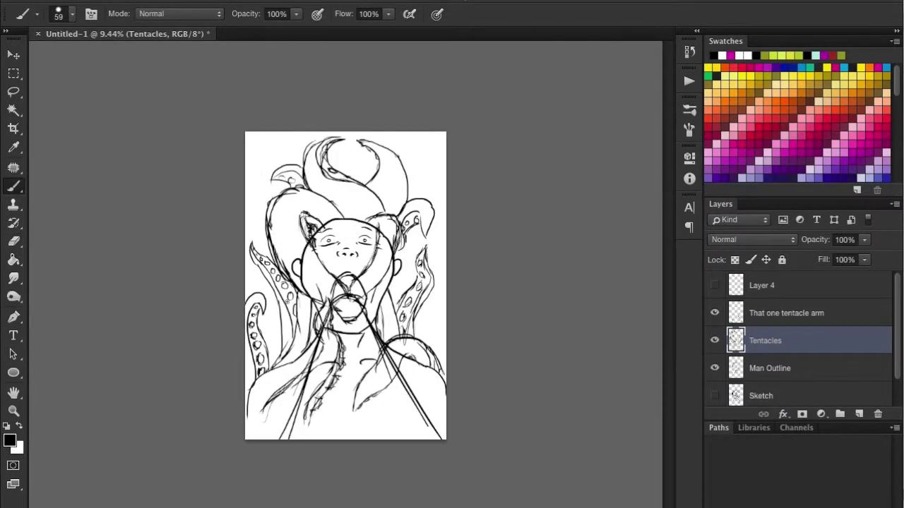
key(ctrl+s)
text(Tentacles and the Man)
key(Return)
scroll(798, 428, down, 1)
Step: Add layer masks to Tentacles and Man Outline and mask out parts of the tentacle lines
click(791, 340)
click(801, 413)
drag(383, 322, 332, 331)
key(alt+bracketleft)
click(358, 327)
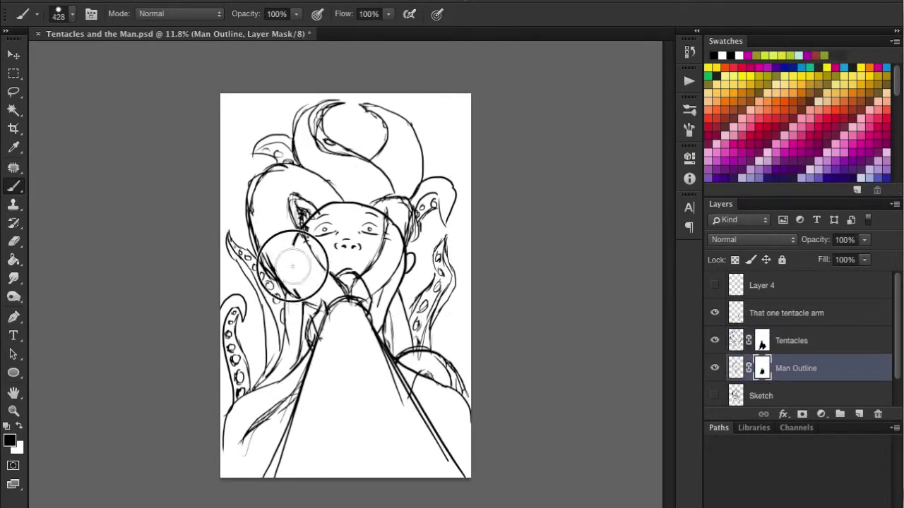
Step: Resize the brush and add a new empty layer above Man Outline
key(bracketleft)
key(bracketleft)
key(bracketleft)
key(ctrl+2)
scroll(329, 302, up, 3)
key(ctrl+backslash)
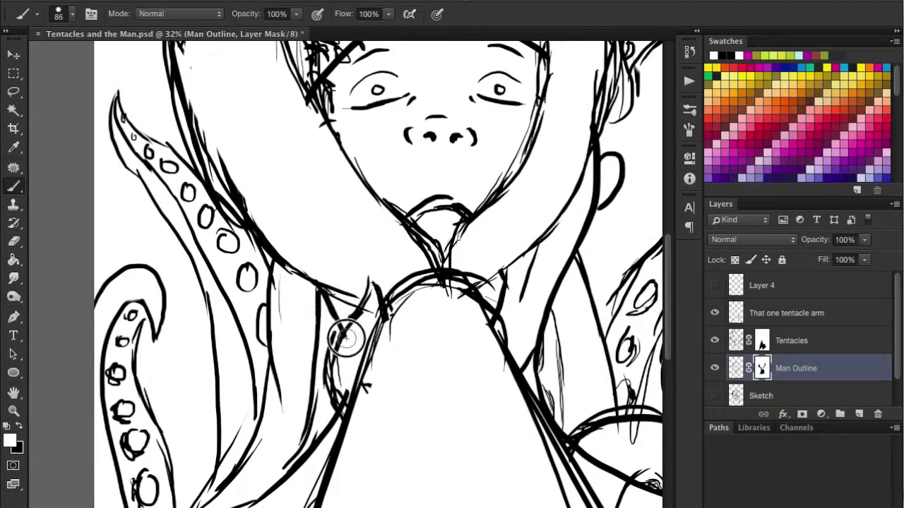
scroll(344, 339, down, 2)
key(bracketright)
key(bracketright)
key(bracketright)
scroll(320, 376, down, 2)
scroll(320, 375, down, 2)
click(858, 414)
scroll(823, 345, up, 1)
scroll(798, 339, down, 2)
scroll(338, 282, up, 1)
Step: Show the tentacles again and fade the Tentacles layer to about 43% opacity
right_click(459, 317)
scroll(798, 338, up, 1)
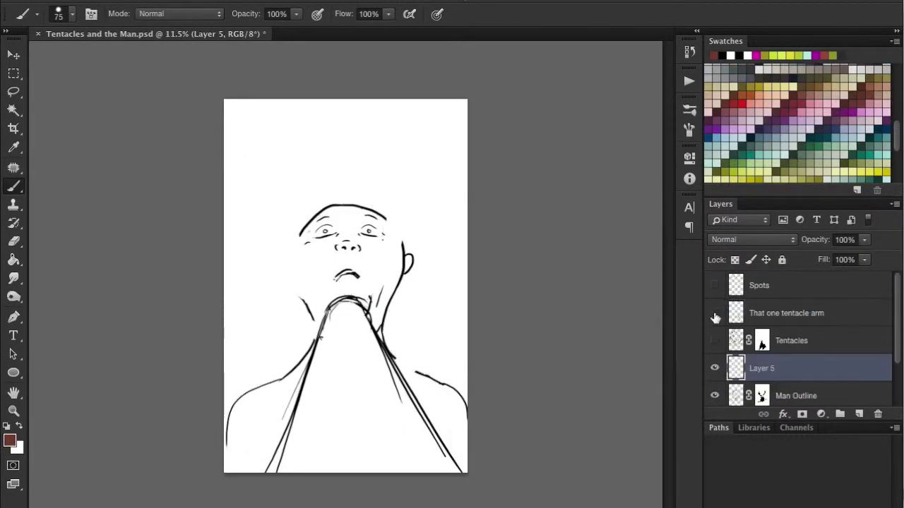
click(796, 341)
scroll(339, 283, up, 1)
click(791, 285)
drag(814, 240, 791, 239)
Step: Trace the lower-left shoulder and both nostrils in reddish-brown on Layer 5
key(alt+bracketleft)
drag(300, 366, 189, 457)
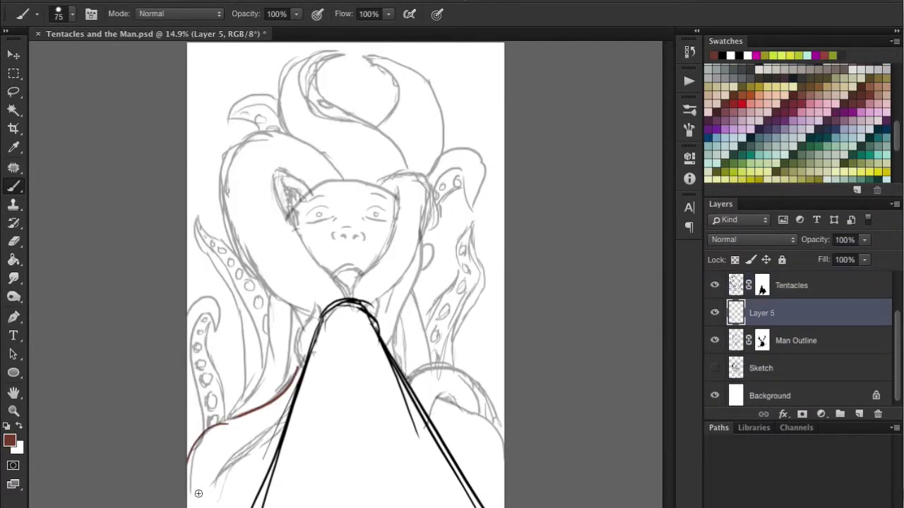
scroll(282, 266, up, 1)
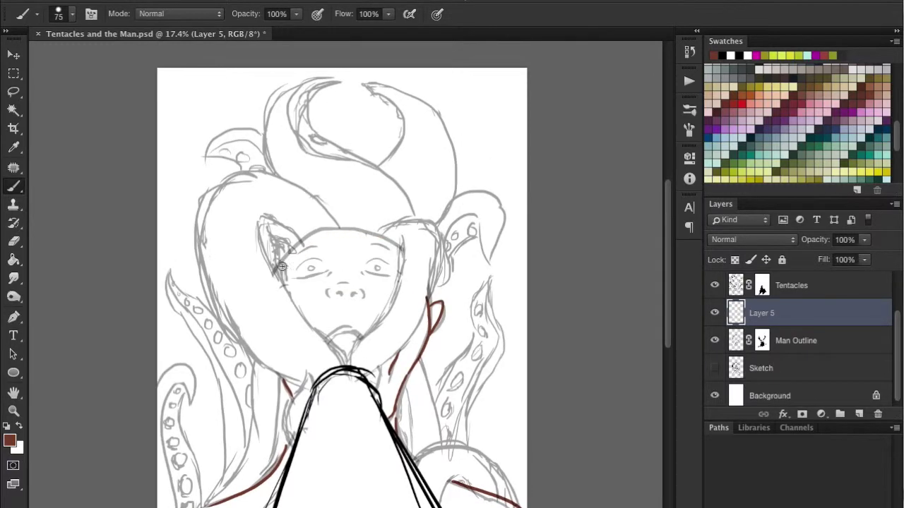
scroll(349, 295, up, 1)
drag(315, 282, 313, 292)
drag(365, 282, 370, 292)
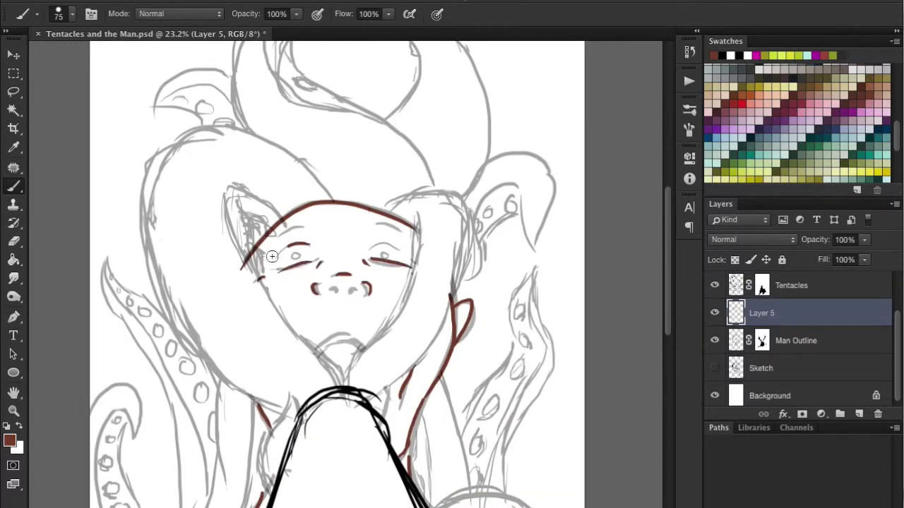
Step: Pick a new paint colour and draw the eyebrow above the right eye
click(9, 441)
click(805, 64)
drag(378, 228, 411, 229)
scroll(332, 283, up, 2)
Step: Switch to black and fill in the eye dots and nostrils
click(310, 247)
click(506, 235)
key(d)
drag(442, 316, 459, 311)
drag(484, 317, 495, 310)
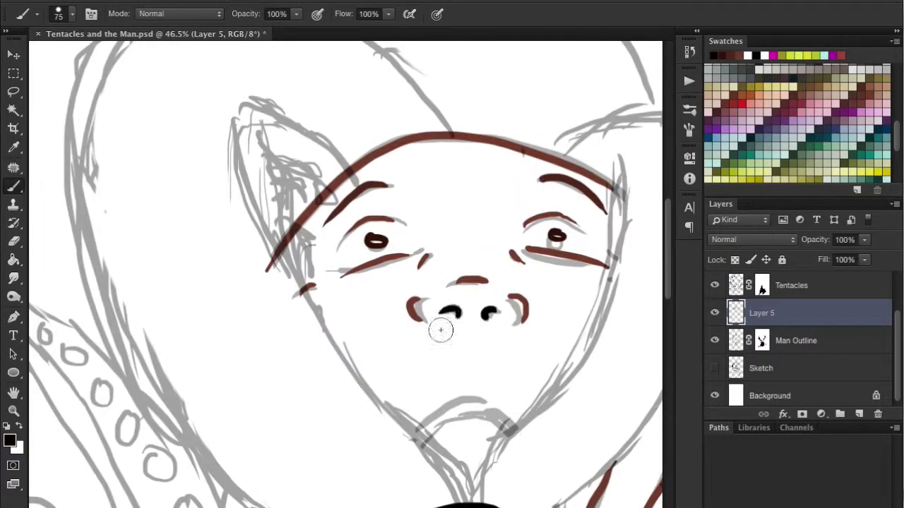
scroll(447, 327, down, 2)
Step: Sample the brown colour from the drawing and return to the Brush tool
mouse_move(452, 282)
mouse_down()
mouse_move(395, 507)
mouse_move(508, 507)
mouse_up()
scroll(452, 318, down, 2)
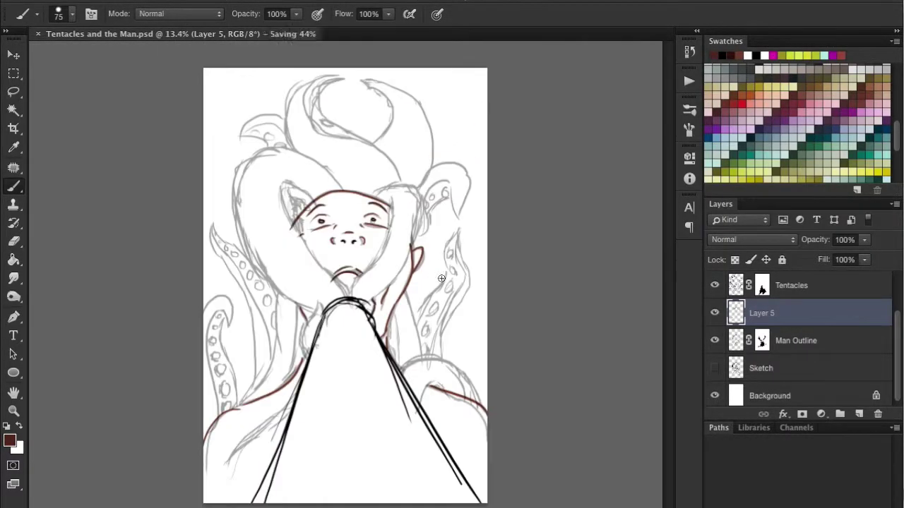
scroll(315, 303, up, 3)
click(9, 441)
key(Return)
key(b)
scroll(383, 293, down, 3)
scroll(359, 365, up, 1)
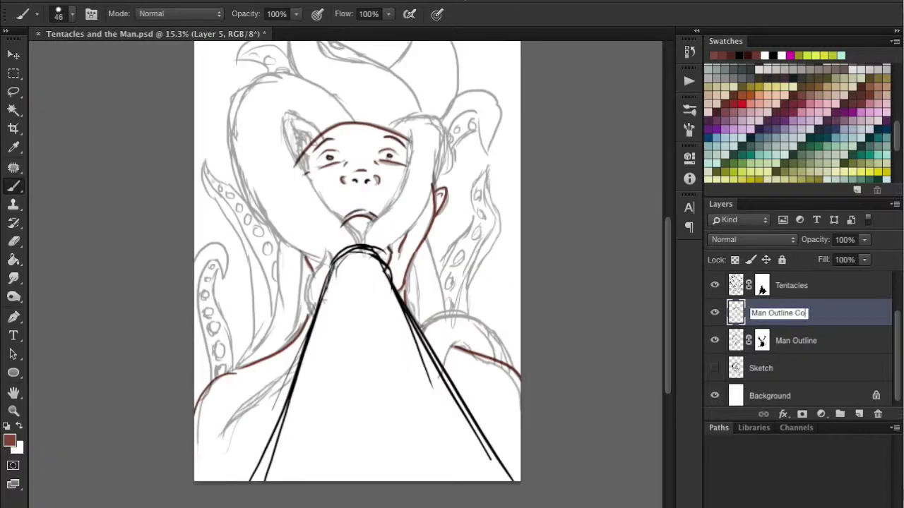
Step: In dark purple, outline the tentacles beside the neck, on the right and on the left
click(863, 104)
scroll(353, 283, up, 1)
drag(230, 282, 205, 367)
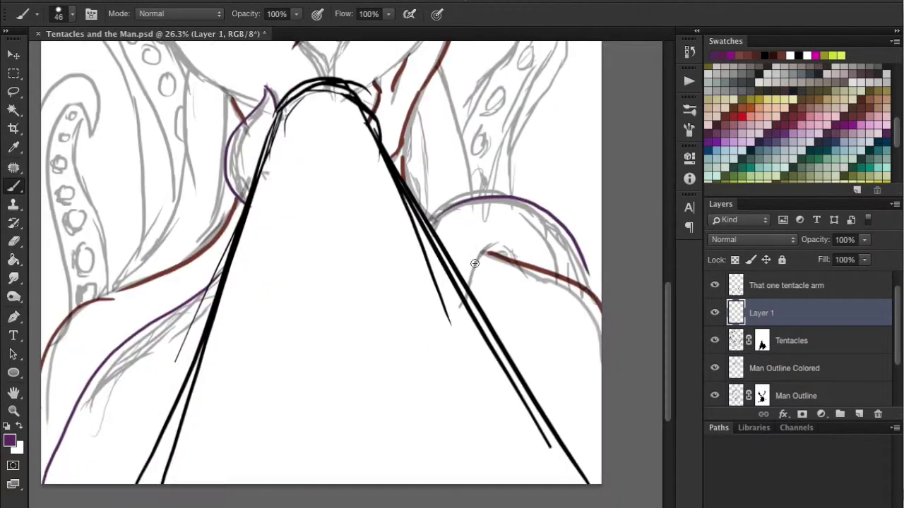
drag(374, 268, 408, 368)
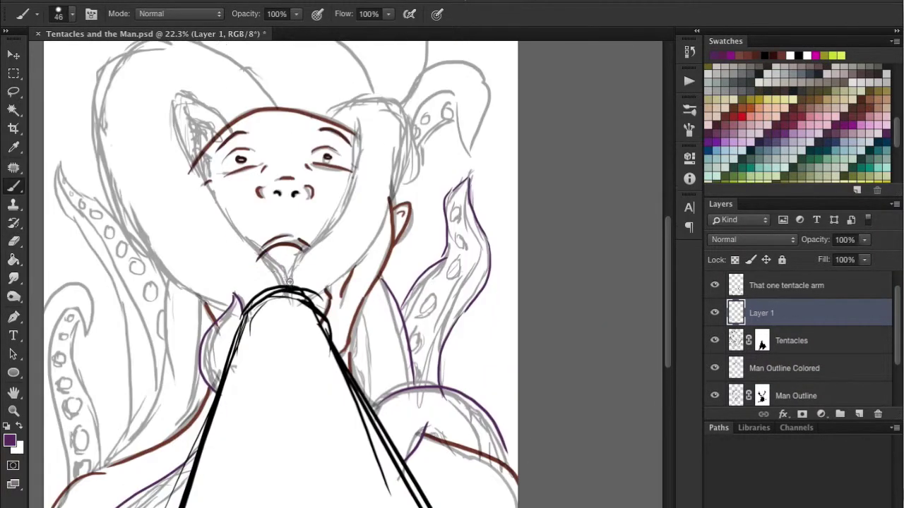
scroll(297, 212, left, 5)
drag(343, 141, 296, 263)
scroll(292, 180, up, 5)
Step: Outline the purple tentacles around the face and the loops over the head
drag(293, 180, 395, 212)
mouse_move(487, 187)
mouse_down()
mouse_move(395, 382)
mouse_move(432, 289)
mouse_up()
scroll(431, 212, down, 2)
drag(445, 173, 367, 63)
scroll(375, 89, up, 2)
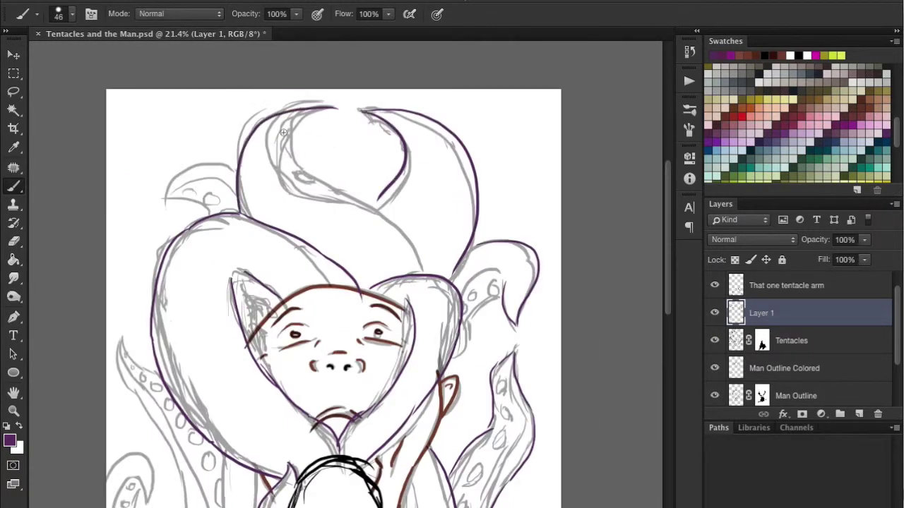
scroll(411, 183, down, 3)
scroll(367, 129, up, 2)
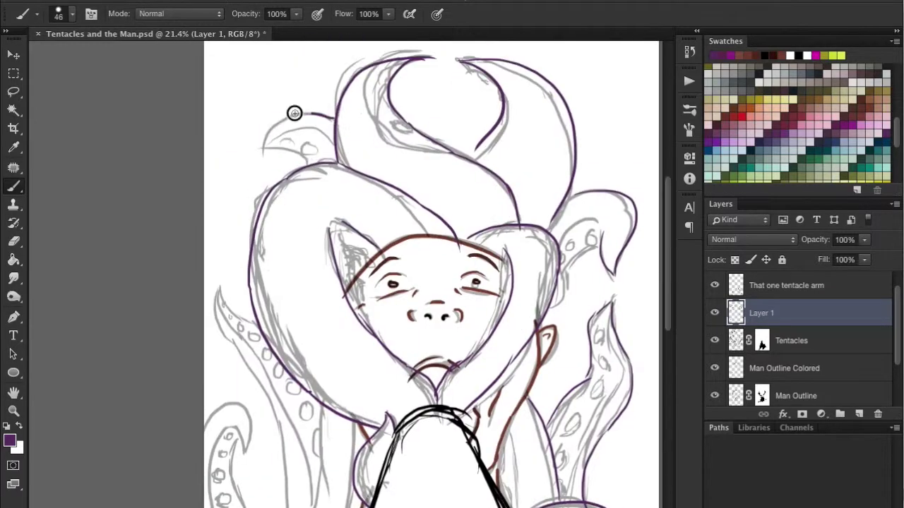
scroll(323, 303, down, 3)
scroll(322, 303, down, 2)
scroll(297, 188, down, 1)
Step: Enlarge the brush and adjust That one tentacle arm's opacity and stacking order
key(bracketright)
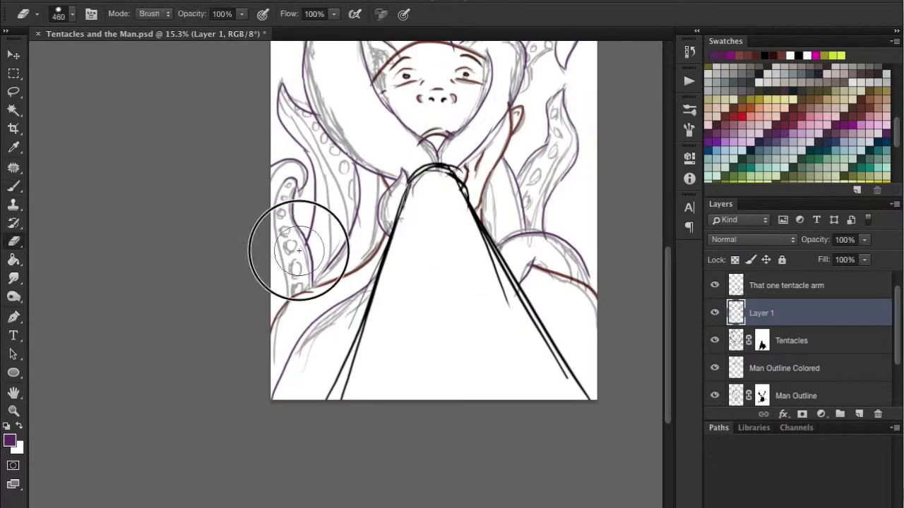
scroll(292, 252, up, 3)
scroll(323, 202, down, 4)
right_click(329, 313)
click(786, 285)
drag(864, 239, 829, 258)
drag(339, 301, 277, 481)
Step: Add more purple tentacle strokes, then select the new tentacle-colour layer and begin renaming it
drag(352, 303, 468, 470)
scroll(509, 322, up, 1)
click(776, 313)
double_click(761, 313)
Step: Name the layer 'Tentacles Inside Colored' and trace the left tentacle suckers in light pink at 33 px
text(Tentacles Inside Colored)
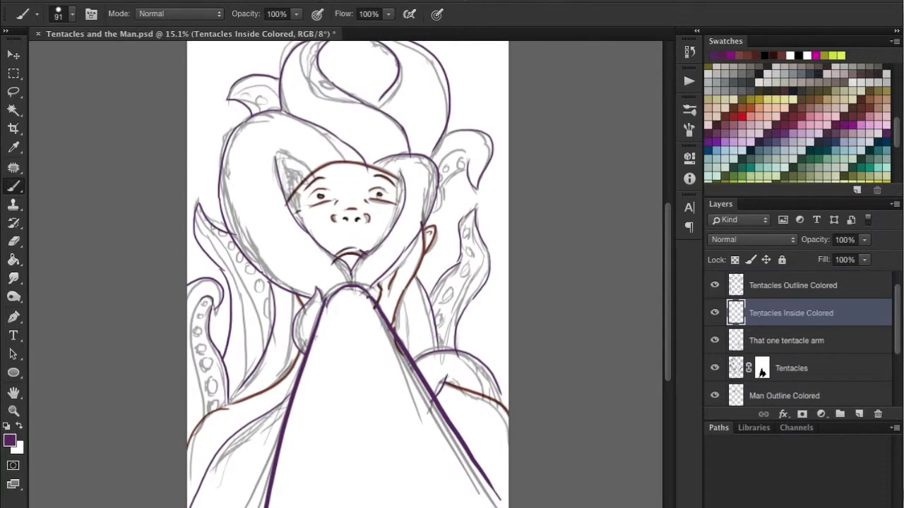
scroll(798, 120, down, 3)
click(840, 63)
right_click(424, 318)
scroll(220, 199, up, 2)
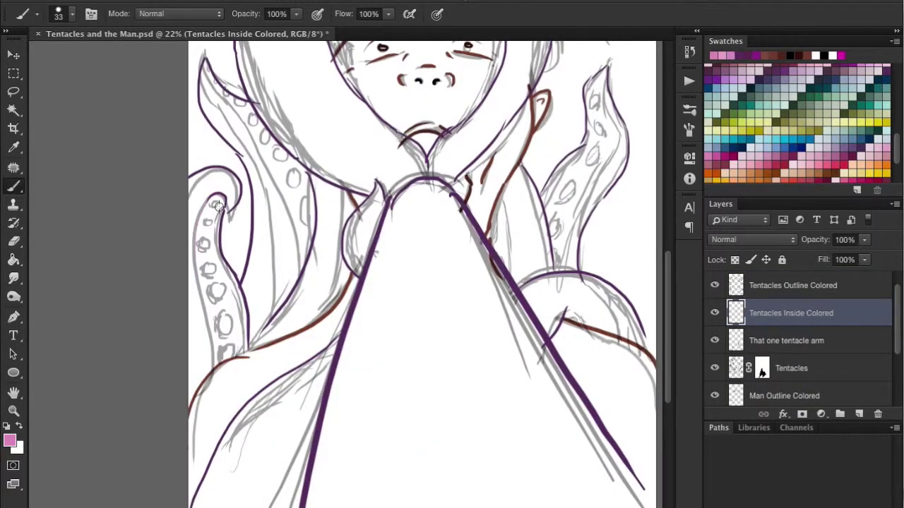
scroll(226, 296, down, 3)
scroll(226, 296, up, 4)
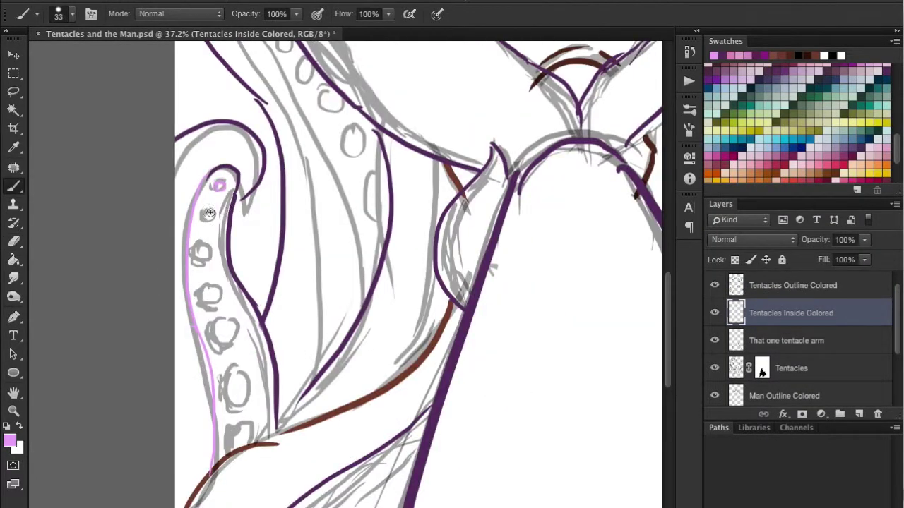
drag(215, 296, 226, 392)
Step: Review the pink inner-edge tracing, fit the whole drawing in view, and select the next layer up
scroll(233, 113, down, 2)
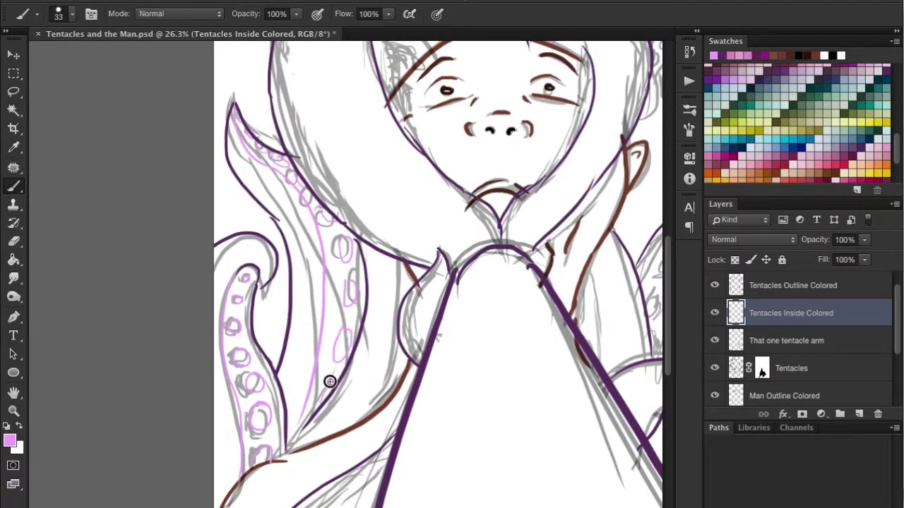
scroll(330, 381, up, 2)
scroll(340, 159, up, 1)
scroll(263, 185, left, 3)
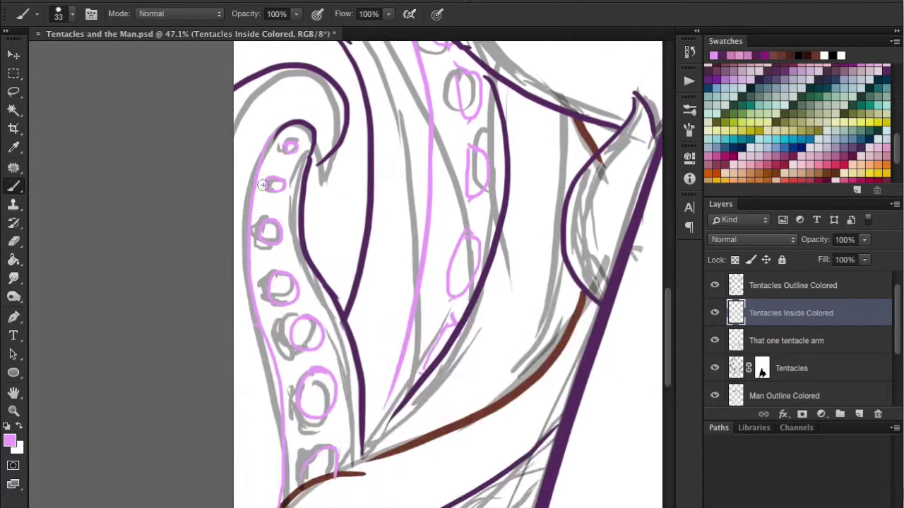
scroll(355, 387, down, 3)
scroll(323, 246, up, 3)
scroll(323, 247, right, 3)
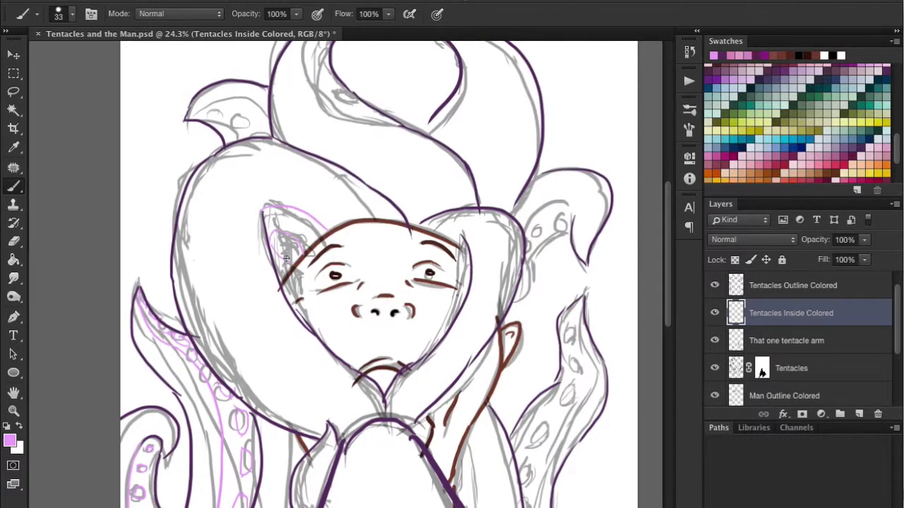
scroll(286, 259, right, 3)
scroll(451, 206, down, 4)
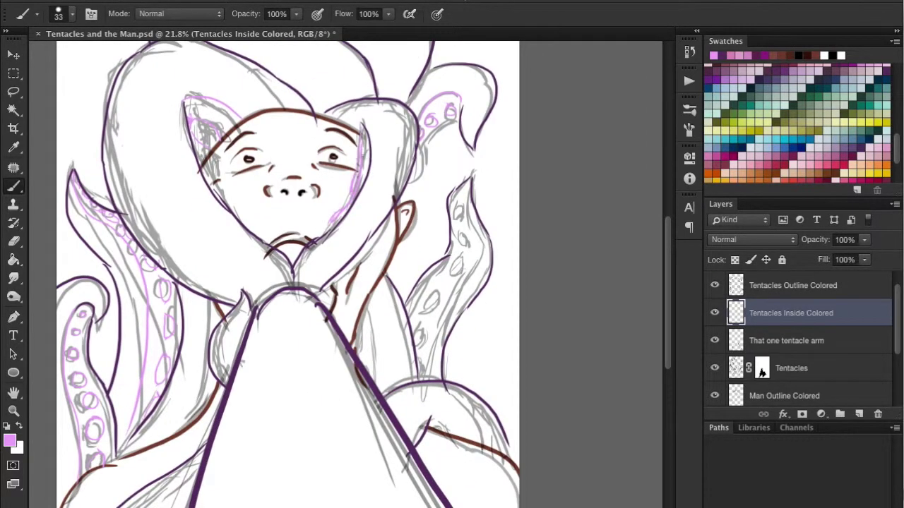
scroll(471, 224, up, 3)
scroll(353, 212, down, 3)
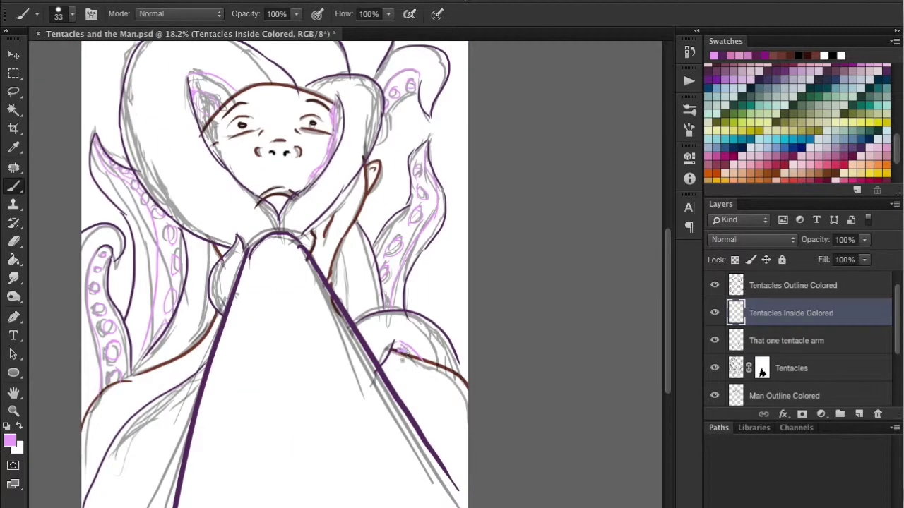
scroll(274, 184, up, 3)
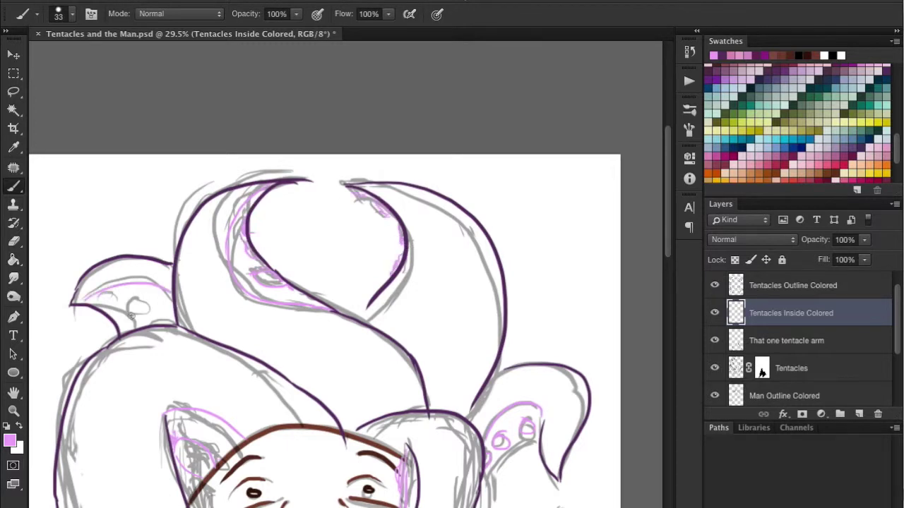
key(ctrl+0)
drag(895, 363, 895, 297)
key(alt+bracketright)
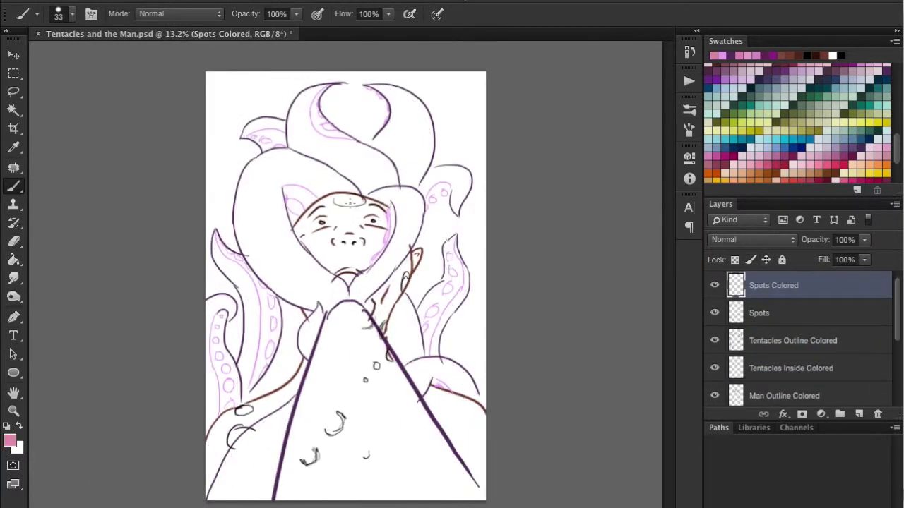
Step: Paint a salmon oval spot on the forehead and a small pink oval near the hand
scroll(346, 226, up, 3)
right_click(341, 195)
click(9, 441)
click(847, 39)
drag(392, 183, 338, 175)
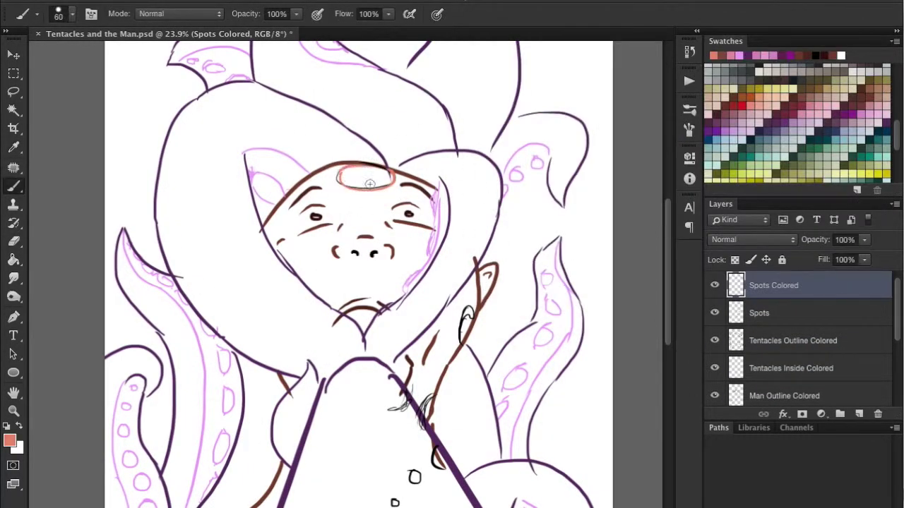
scroll(339, 175, down, 5)
right_click(434, 249)
drag(440, 189, 444, 204)
Step: Group the coloured layers into a Color group and select Tentacles Outline Colored
scroll(472, 253, down, 2)
drag(895, 304, 896, 353)
click(844, 368)
key(alt+period)
scroll(468, 319, up, 1)
click(830, 335)
scroll(318, 305, down, 2)
scroll(319, 305, up, 2)
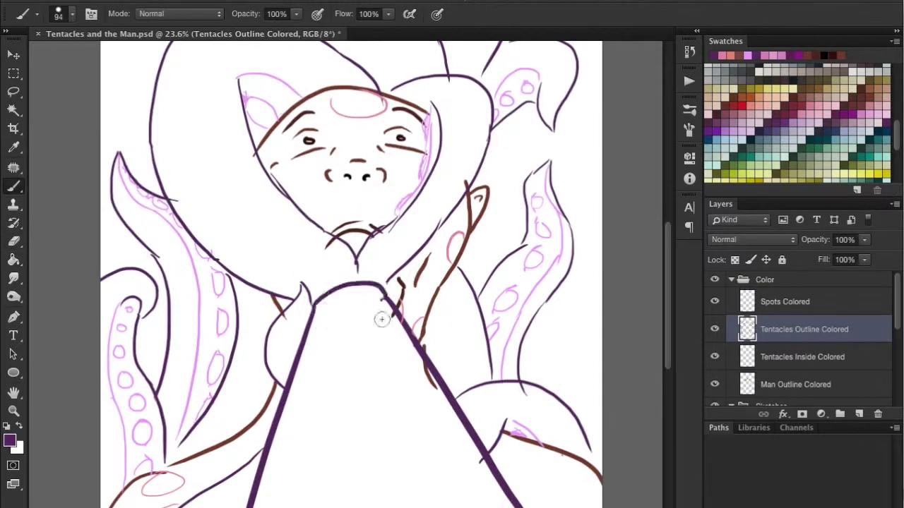
scroll(318, 304, down, 2)
Step: Add a new layer named 'Shadowing Man'
click(858, 414)
double_click(776, 285)
text(Shadowing Man)
key(Return)
click(9, 440)
Step: Paint soft grey shading onto the man's cloak on the Shadowing Man layer
key(Return)
key(b)
right_click(392, 95)
drag(244, 399, 291, 380)
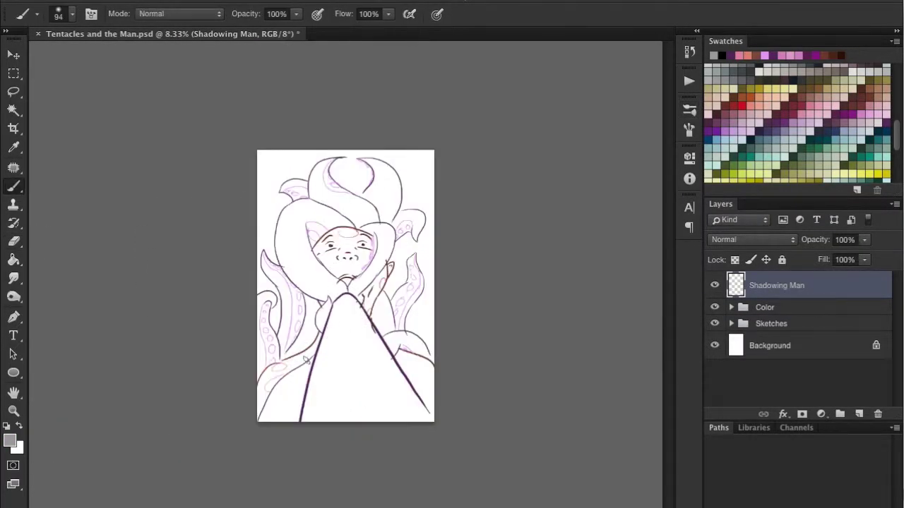
drag(242, 419, 480, 397)
key(e)
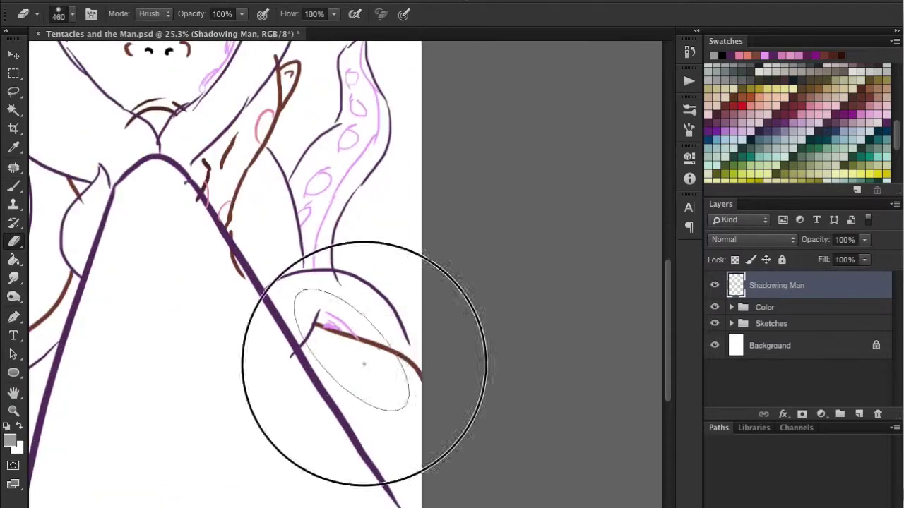
key(b)
Step: Resize the brush and shade the cloak's right edge in grey
right_click(373, 318)
key(Return)
drag(304, 326, 365, 349)
drag(229, 322, 332, 362)
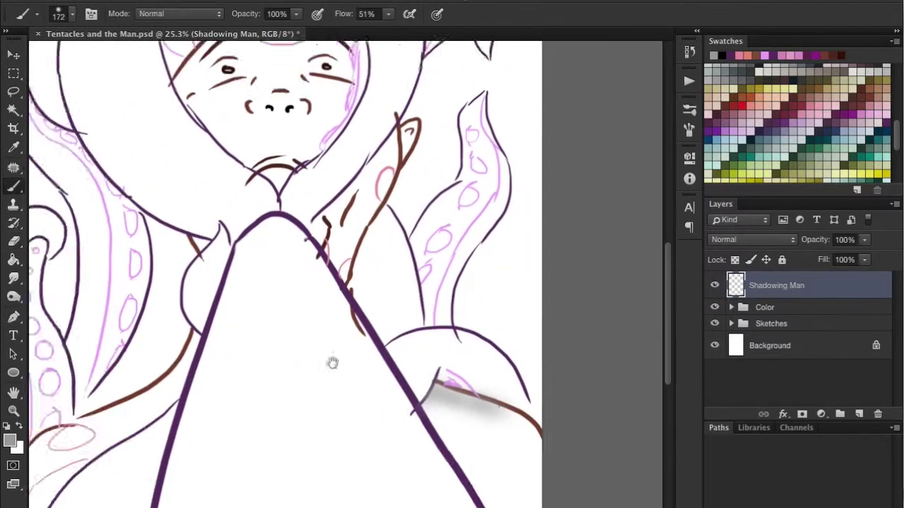
scroll(332, 362, down, 3)
Step: Create a new empty layer and paint grey shading on and around the face
key(ctrl+shift+alt+n)
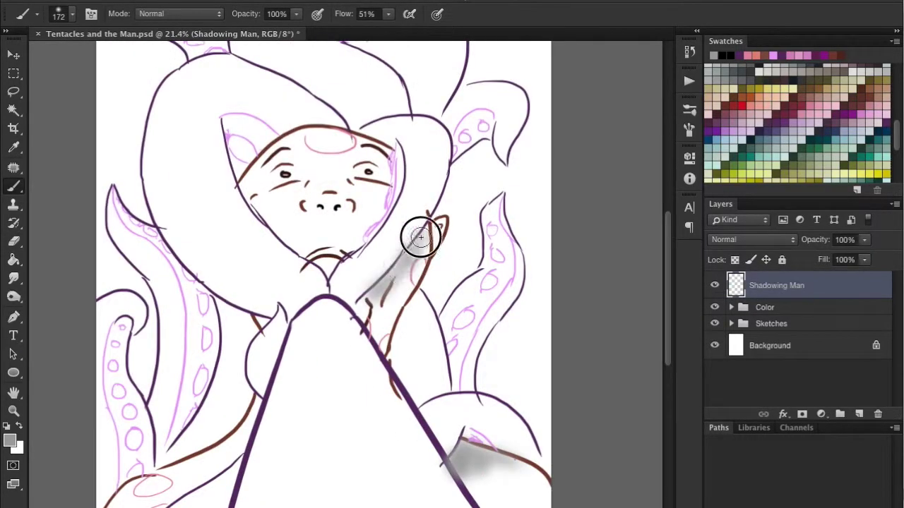
drag(418, 238, 433, 226)
drag(311, 142, 247, 211)
right_click(451, 268)
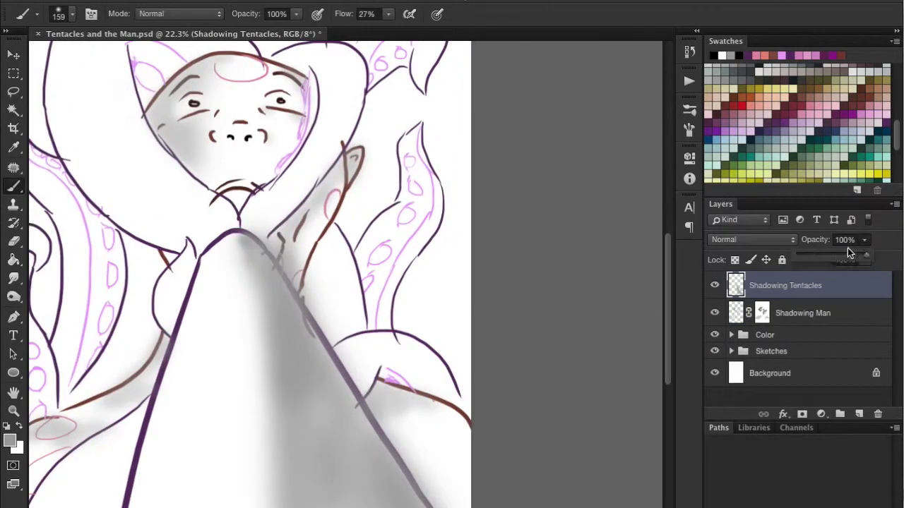
Step: Set Shadowing Tentacles opacity to 55% and paint grey shading over the tentacles
drag(863, 240, 840, 253)
drag(387, 14, 404, 29)
drag(424, 346, 450, 384)
drag(318, 332, 335, 237)
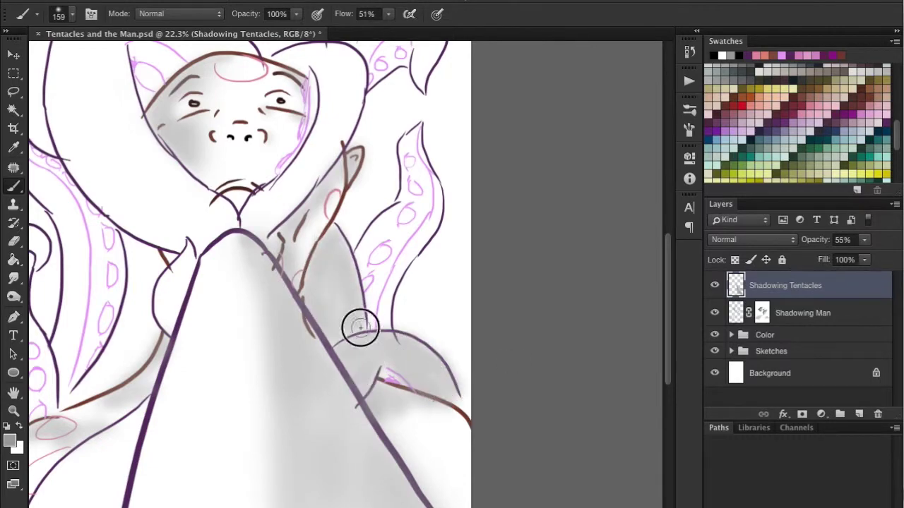
scroll(395, 243, up, 3)
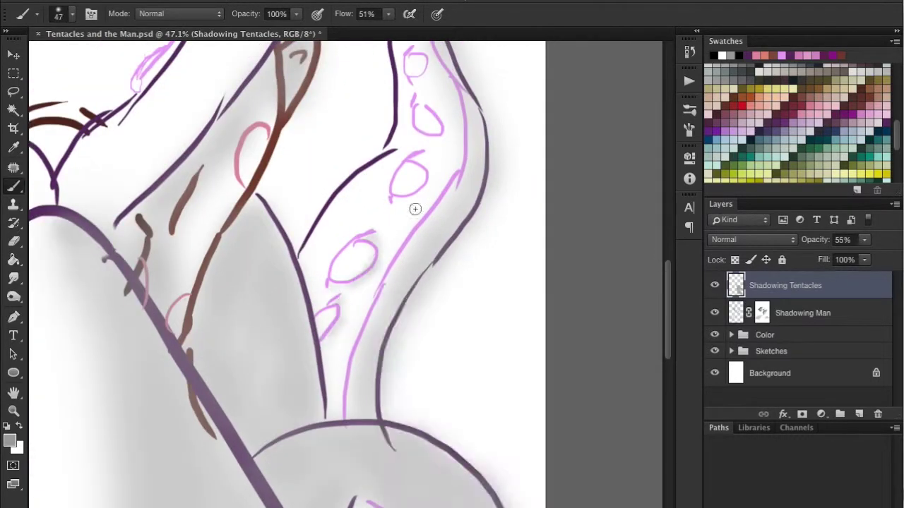
scroll(444, 196, down, 2)
scroll(366, 212, down, 2)
scroll(290, 206, down, 2)
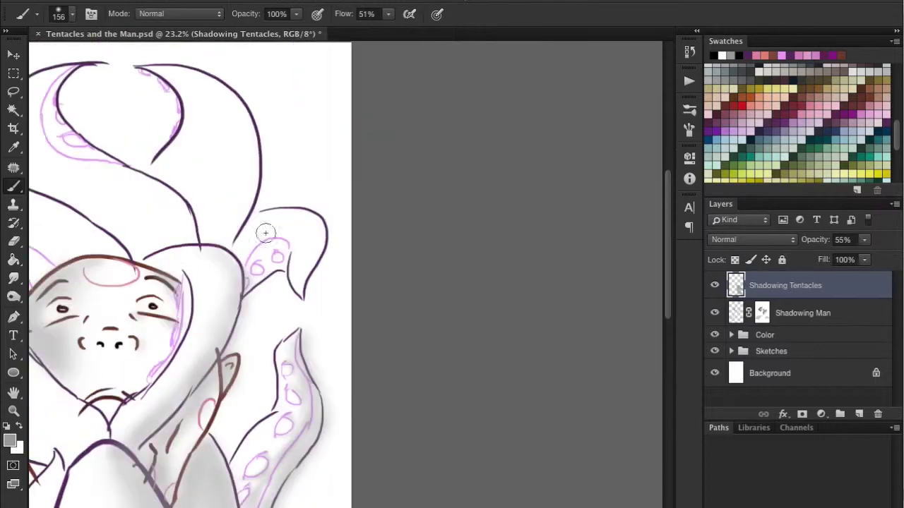
Step: Choose a new brush size and pan across the tentacles to review the shading
right_click(312, 288)
key(Escape)
scroll(373, 182, up, 1)
right_click(328, 158)
key(Escape)
scroll(323, 214, down, 1)
scroll(322, 214, down, 2)
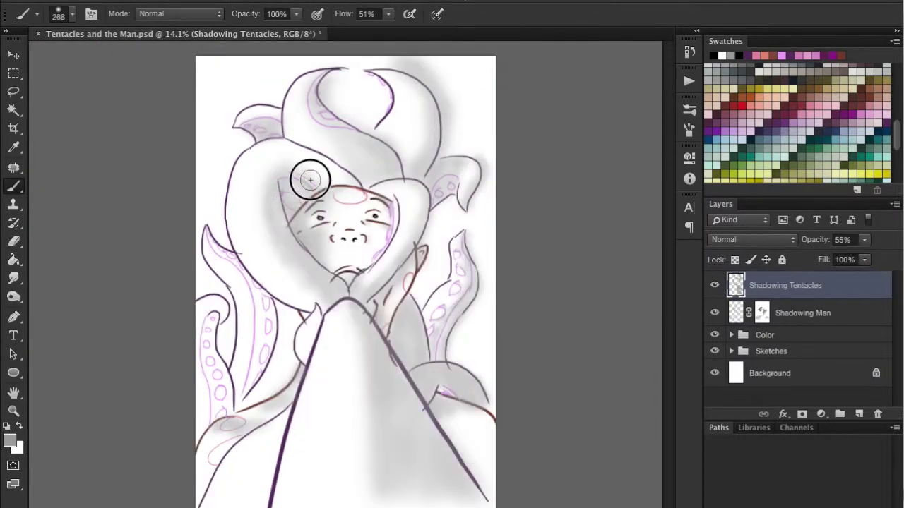
scroll(278, 293, up, 3)
scroll(250, 308, up, 1)
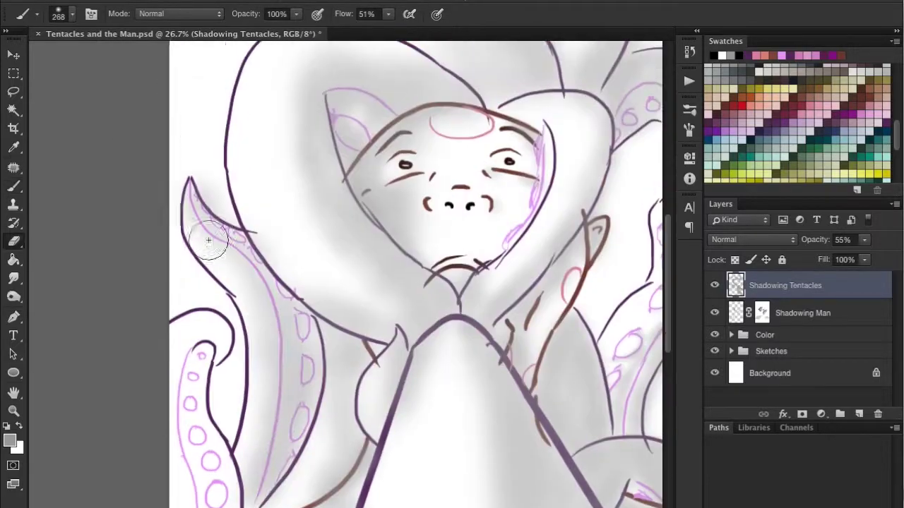
scroll(251, 308, down, 3)
scroll(496, 268, down, 3)
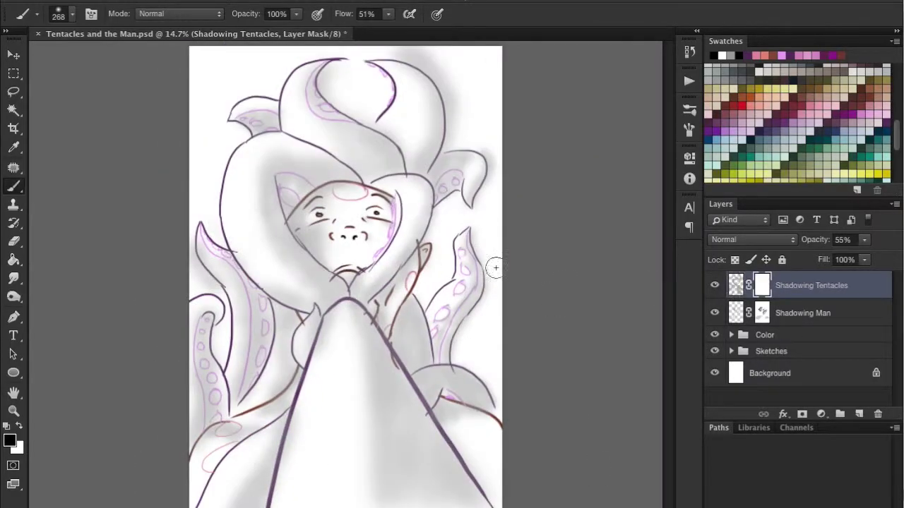
scroll(370, 228, up, 3)
scroll(303, 161, left, 2)
Step: Paint black on the Shadowing Tentacles layer mask to hide the shading overspill
key(ctrl+2)
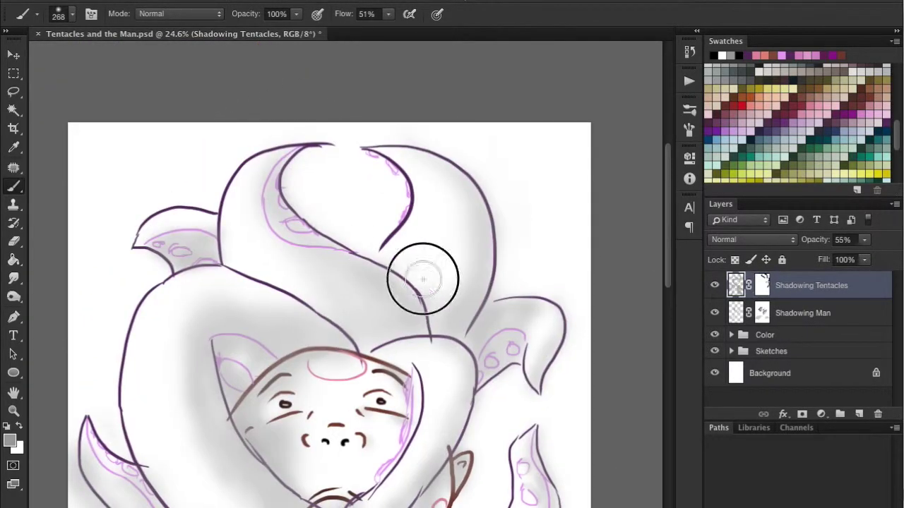
key(ctrl+backslash)
key(x)
scroll(494, 259, up, 3)
scroll(337, 309, up, 3)
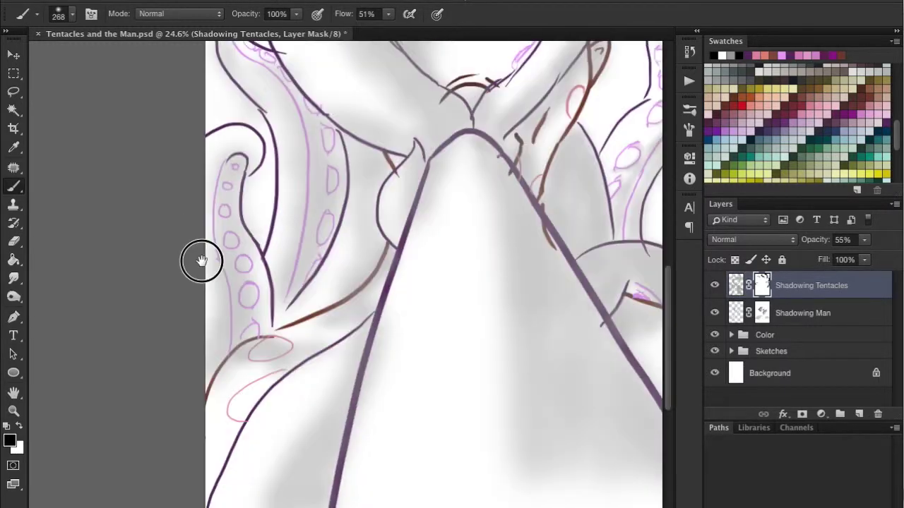
key(ctrl+2)
scroll(424, 351, down, 3)
key(alt+bracketleft)
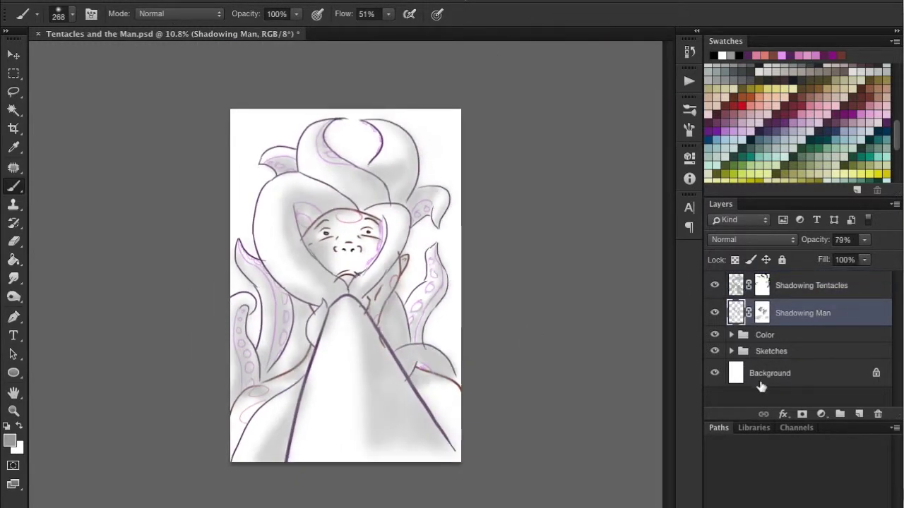
Step: Fill the mouth interior black on Inside Mouth, then make Background Layer 0 beneath a new Layer 1
click(843, 357)
scroll(639, 191, up, 3)
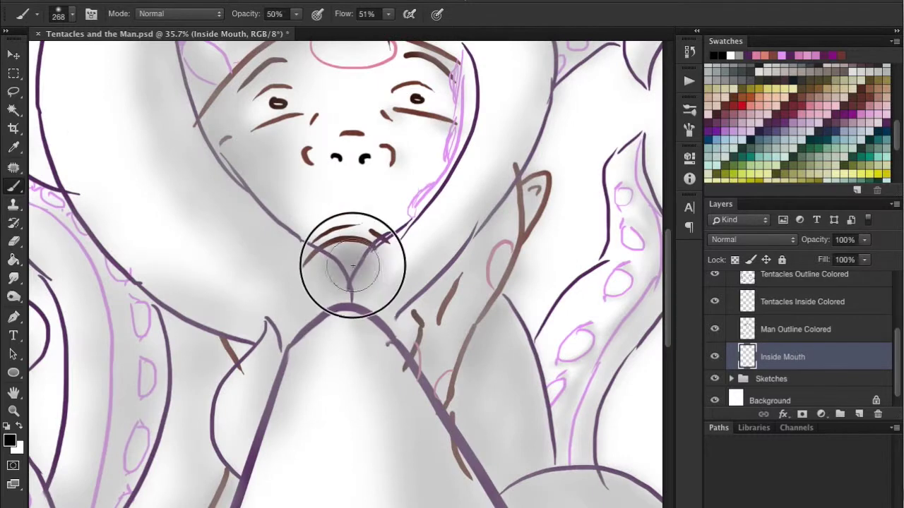
scroll(892, 368, up, 3)
click(761, 286)
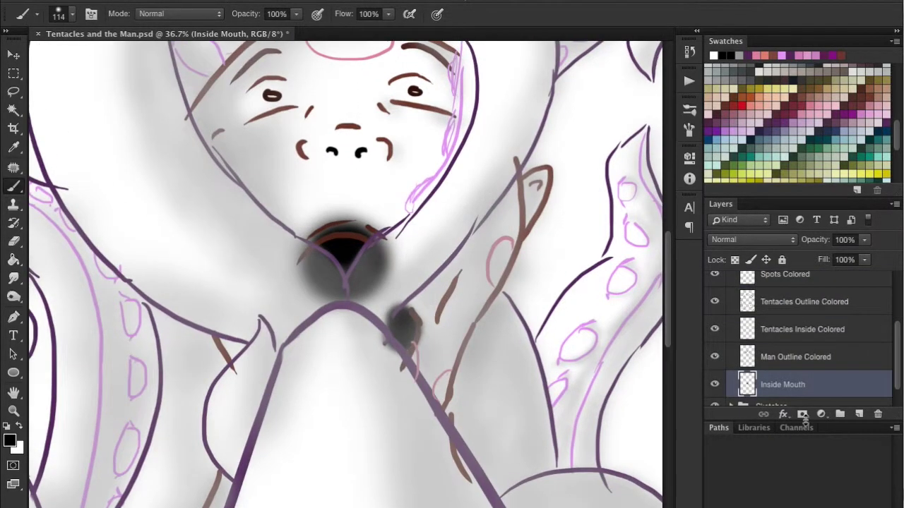
scroll(426, 346, up, 1)
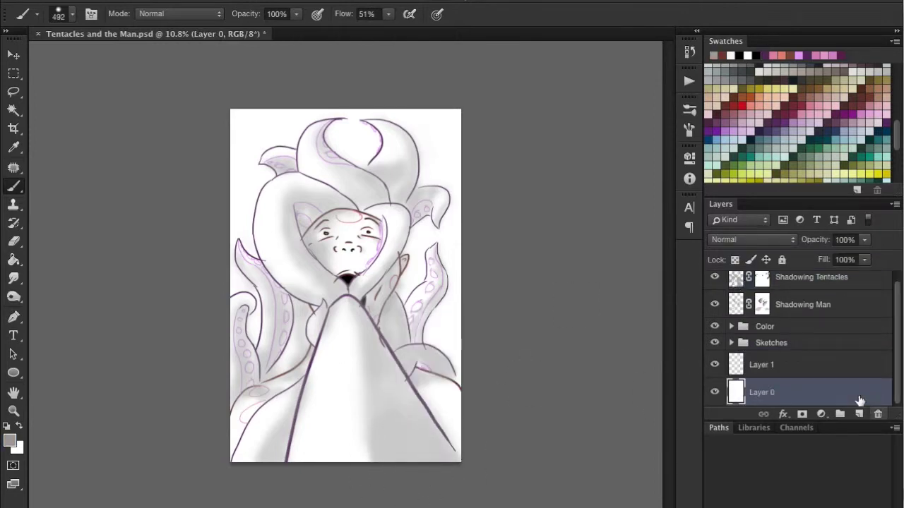
Step: Fill Layer 1 with black and paint white light on the face and lower-left tentacle
key(alt+BackSpace)
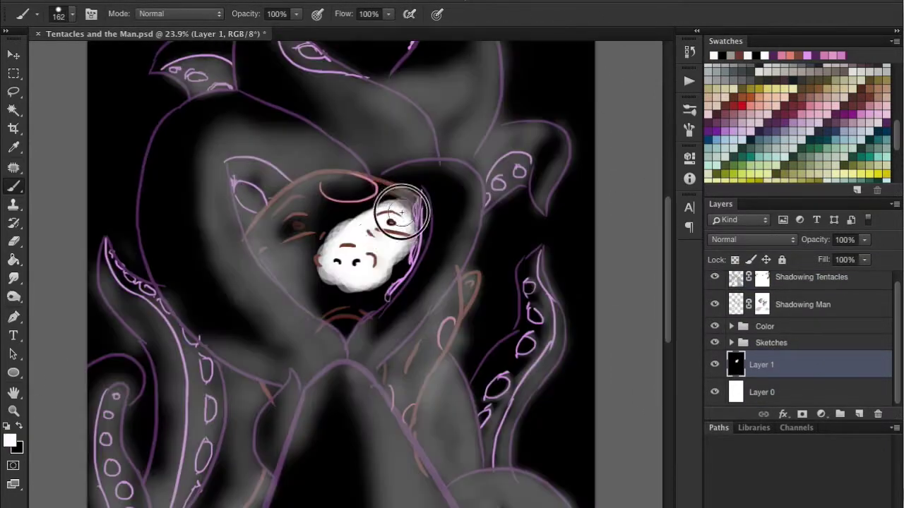
drag(395, 204, 346, 208)
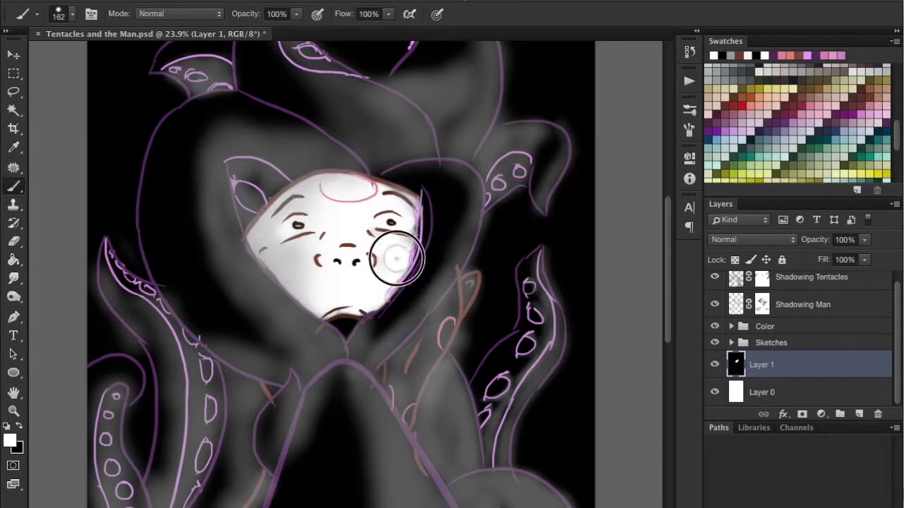
scroll(312, 224, down, 4)
scroll(250, 393, down, 2)
drag(212, 494, 362, 272)
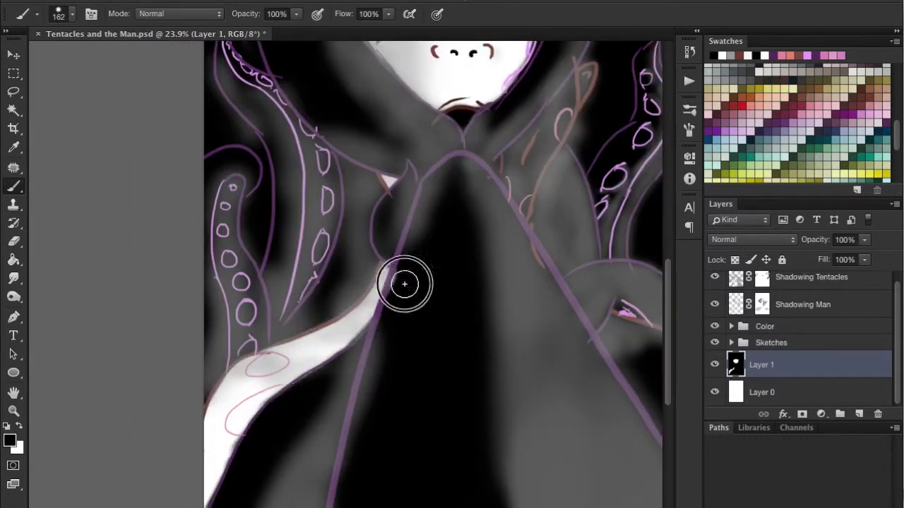
scroll(263, 370, up, 5)
right_click(275, 265)
drag(384, 348, 357, 349)
Step: Paint larger white light areas on Layer 1 with a bigger brush
key(Return)
key(x)
key(x)
scroll(318, 409, down, 5)
scroll(333, 182, up, 4)
scroll(406, 246, down, 2)
scroll(399, 282, up, 4)
scroll(354, 463, down, 3)
click(731, 326)
scroll(811, 376, down, 1)
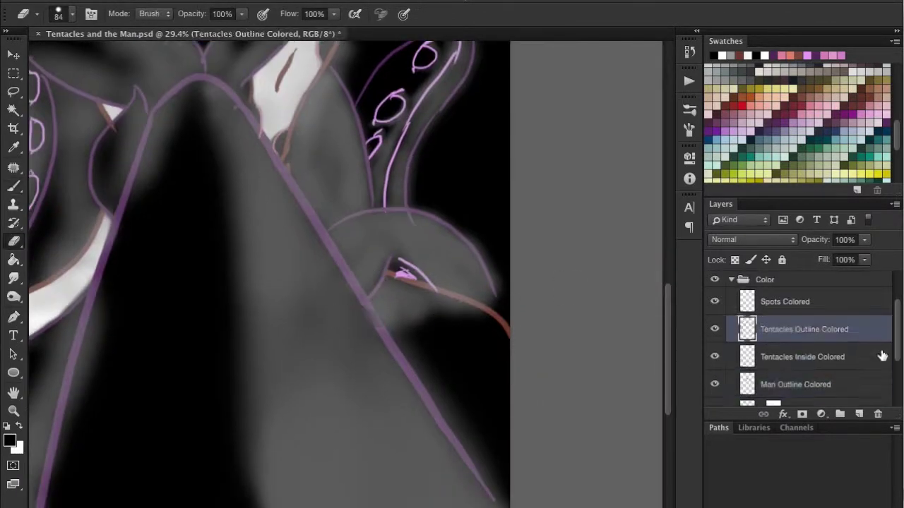
key(b)
right_click(442, 313)
drag(518, 478, 424, 329)
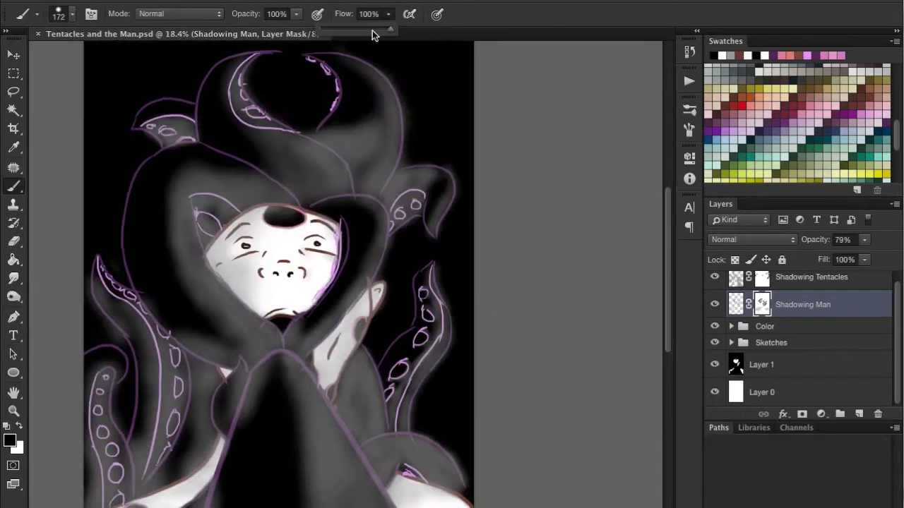
Step: Switch to the Eraser and set its size for trimming the grey tentacle shading
key(e)
right_click(303, 143)
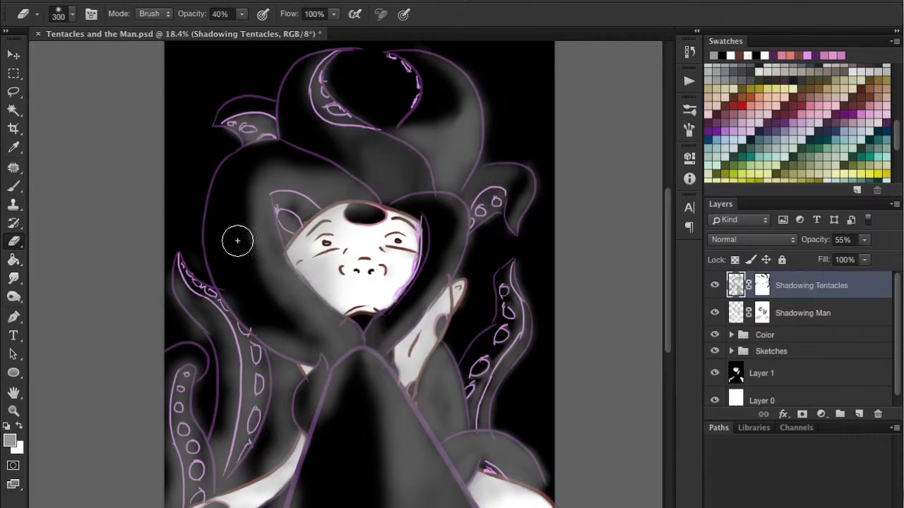